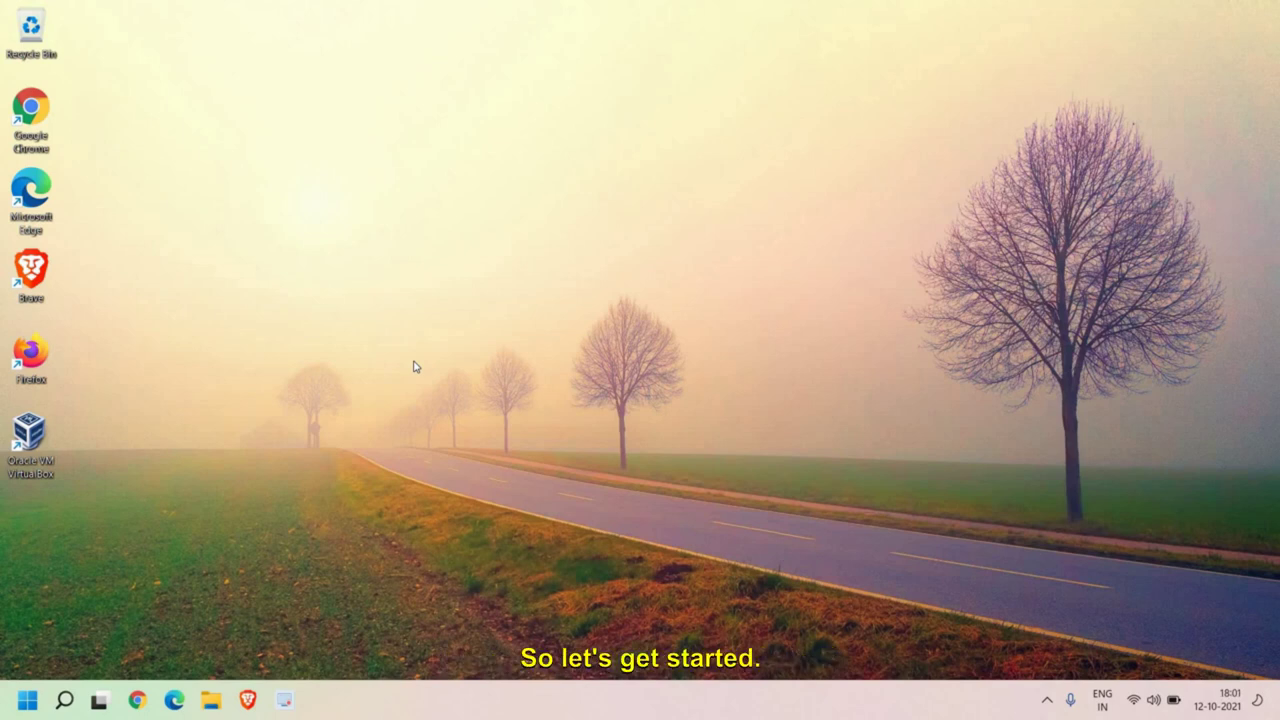
Step: Search for File Explorer, open it and maximize its window
left_click(64, 700)
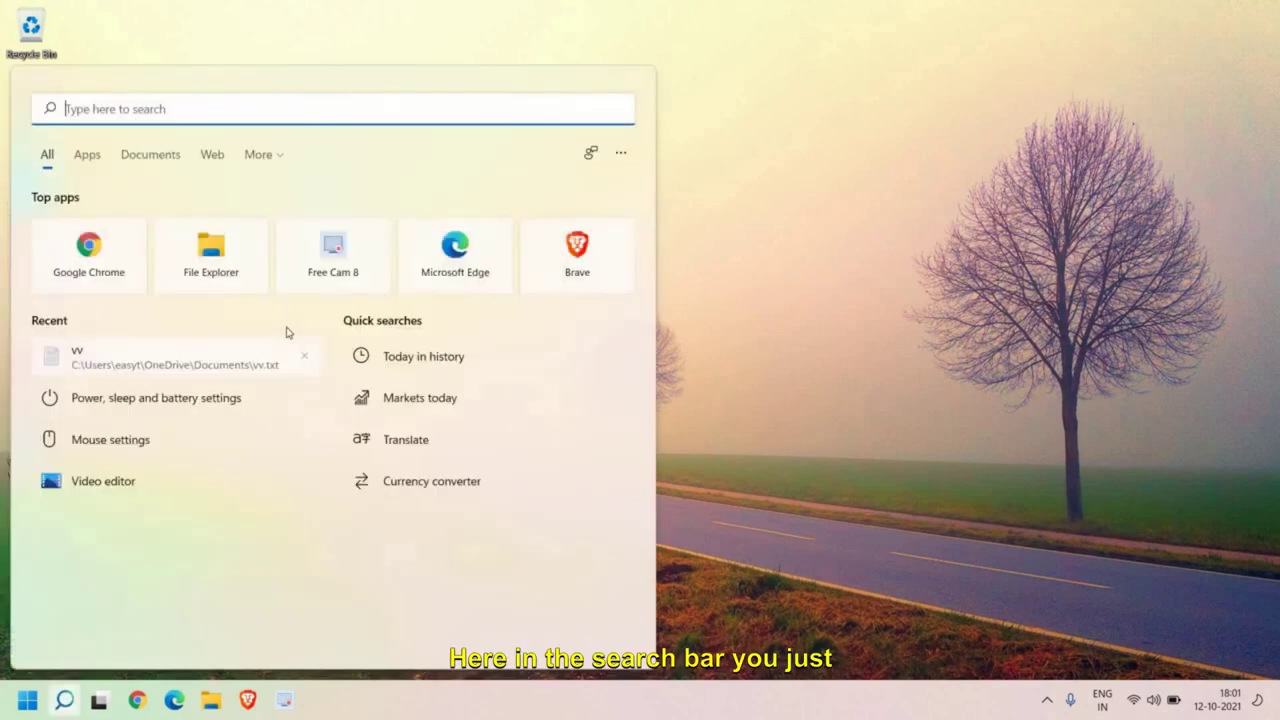
type("file")
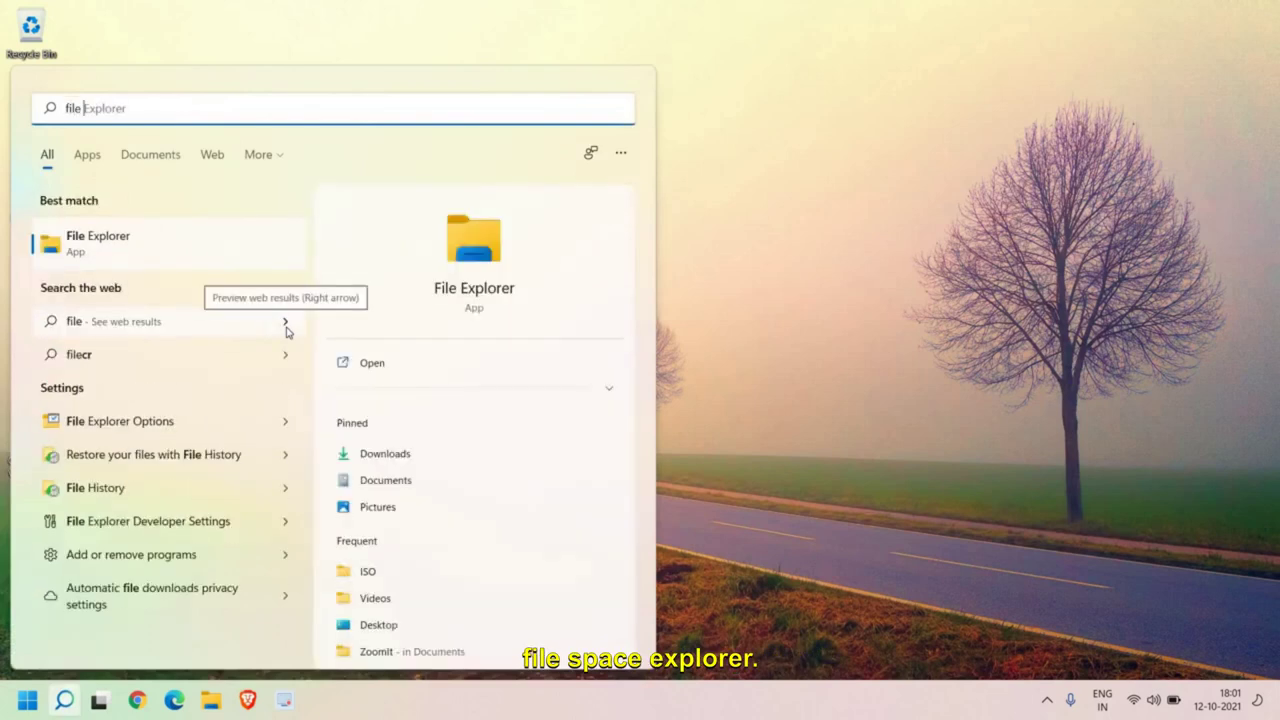
left_click(129, 254)
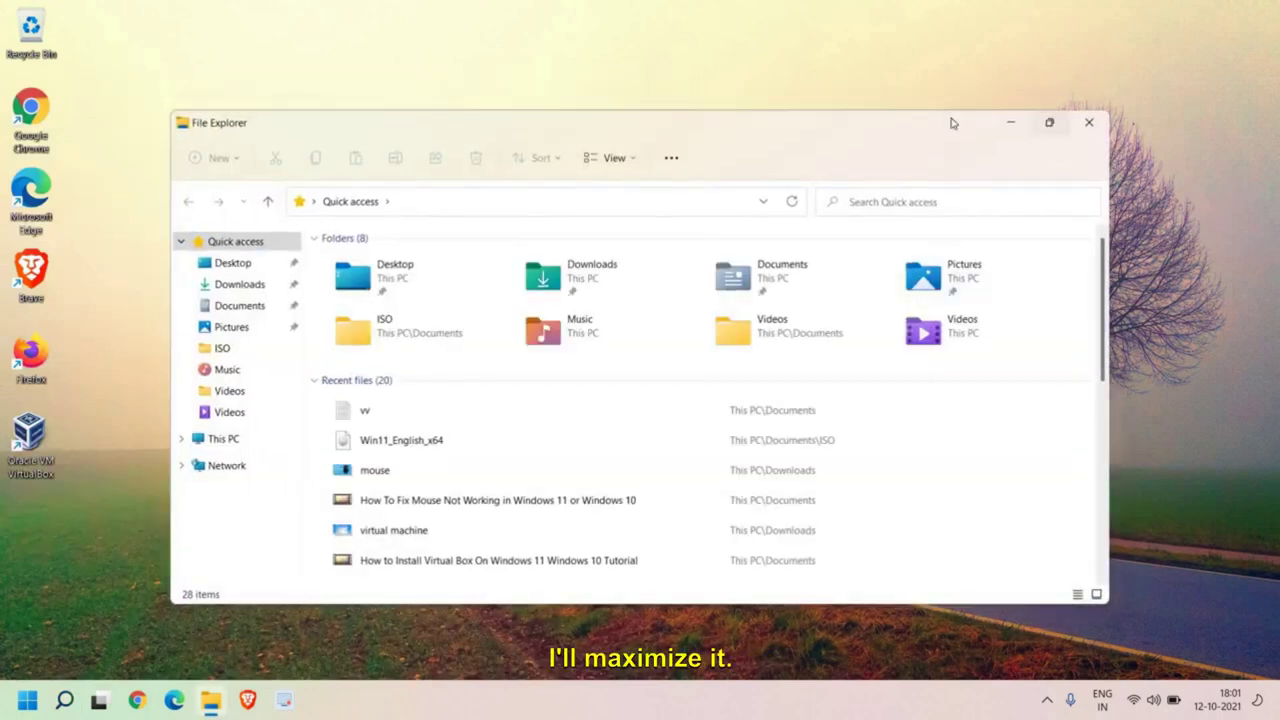
left_click(1049, 122)
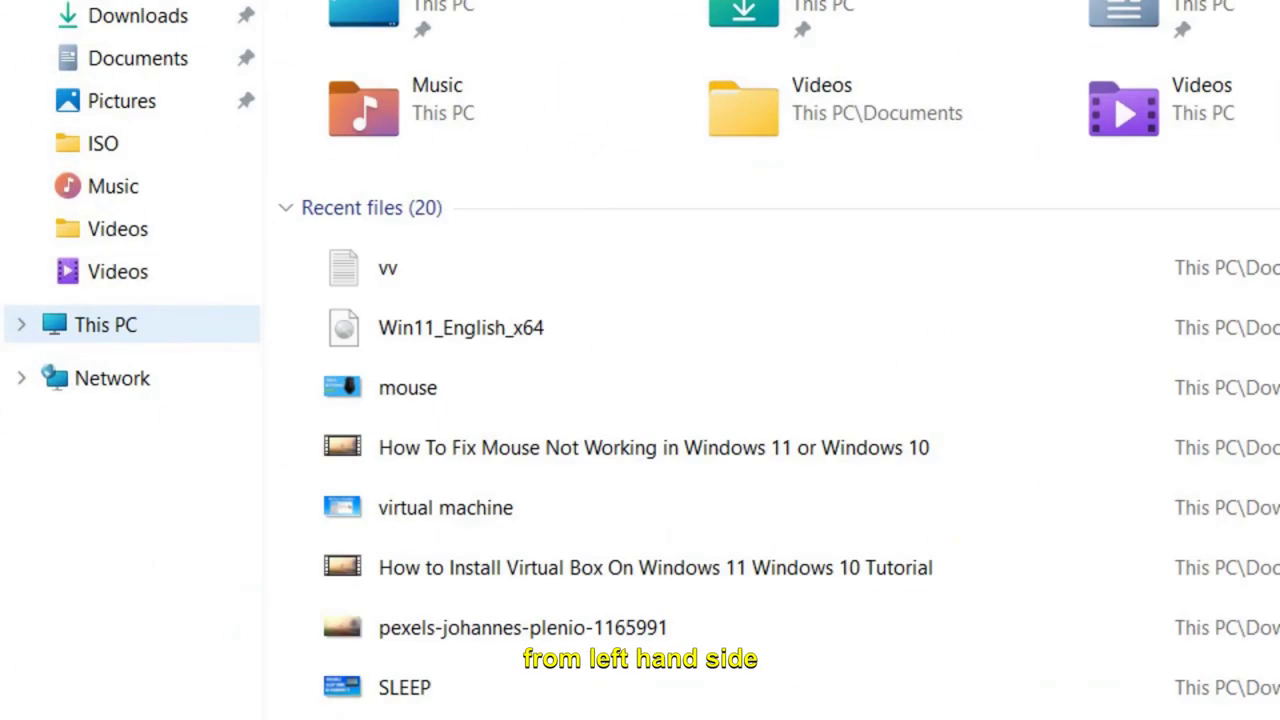
Step: Open the Download folder inside Windows\SoftwareDistribution on the C: drive
left_click(105, 324)
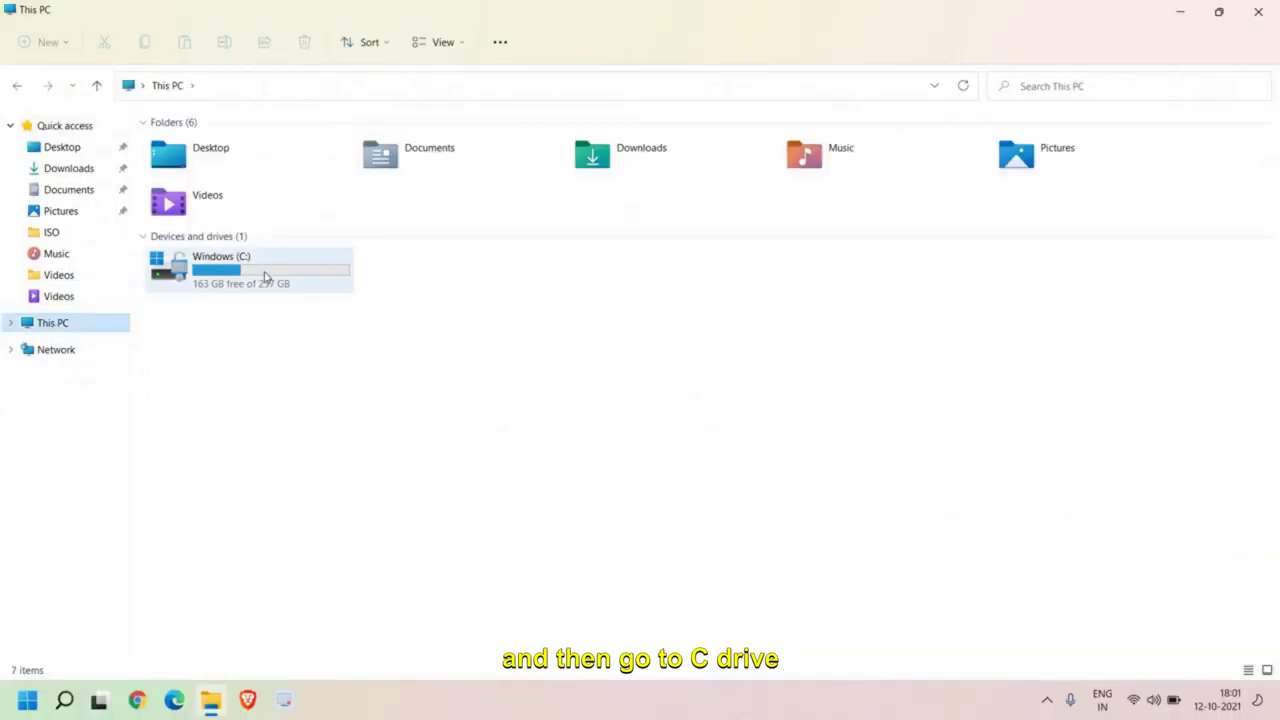
double_click(266, 277)
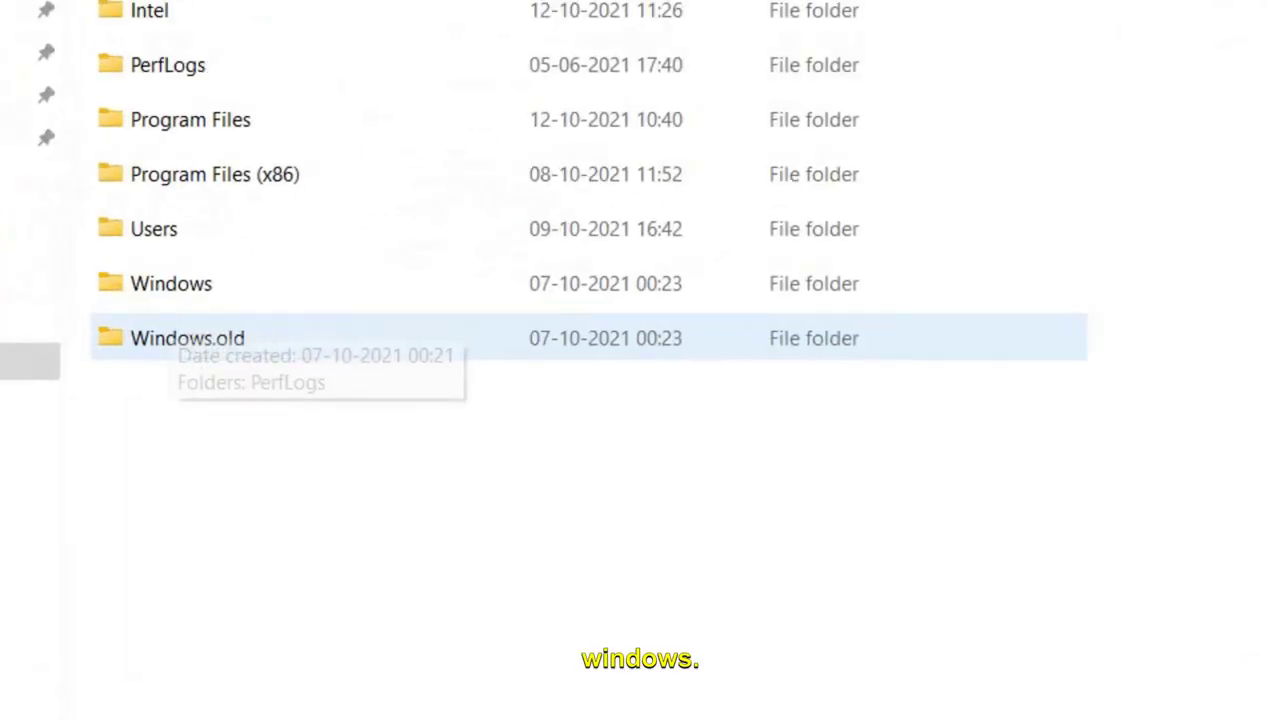
double_click(200, 285)
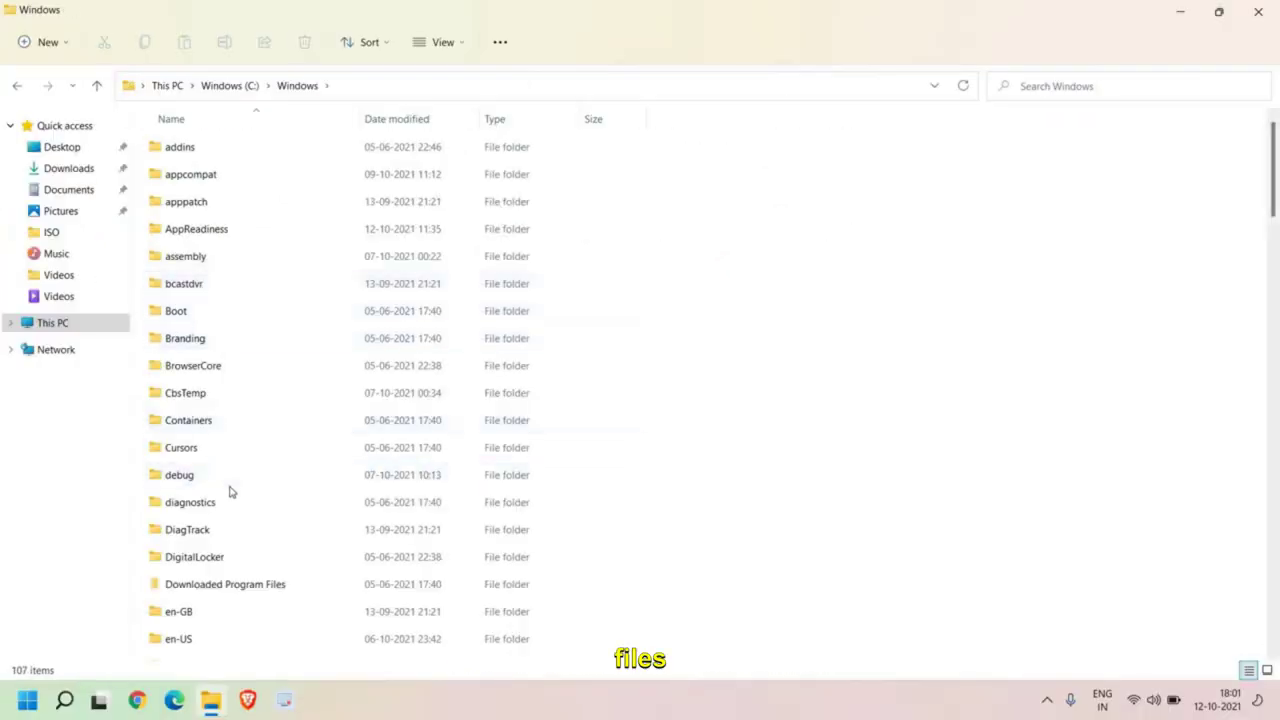
left_click(215, 454)
scroll(214, 451, "down", 20)
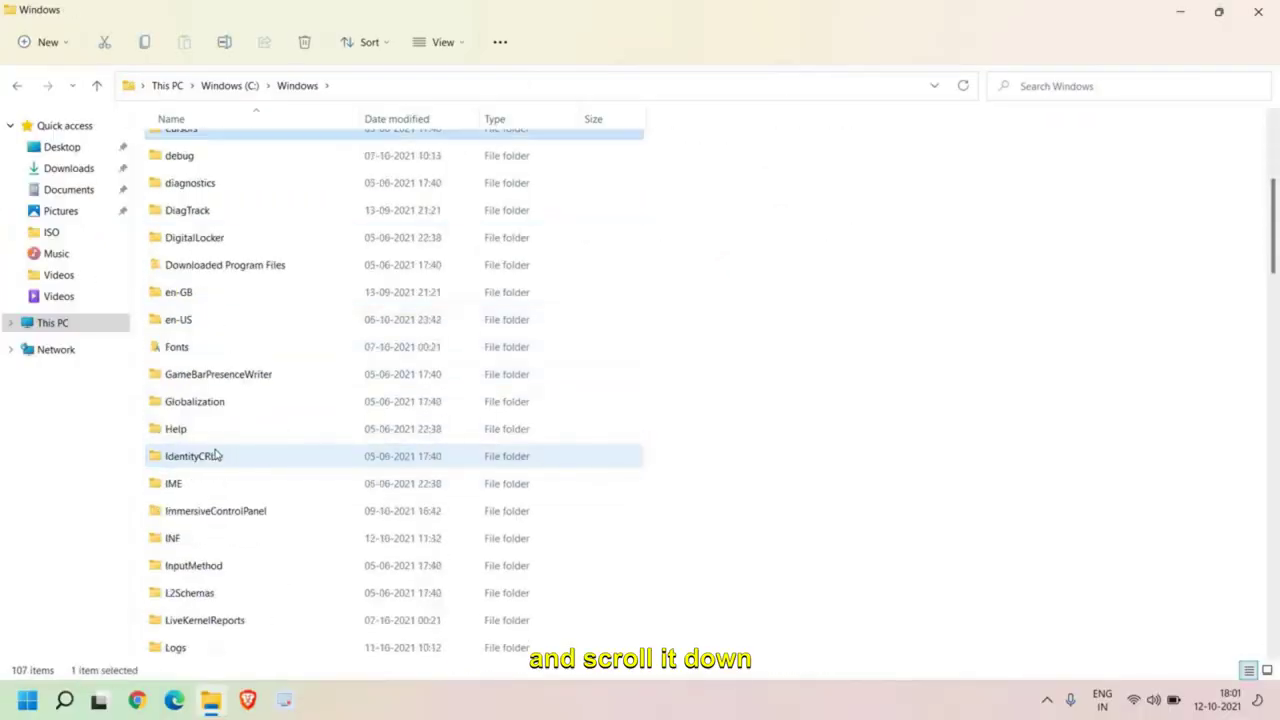
left_click(252, 410)
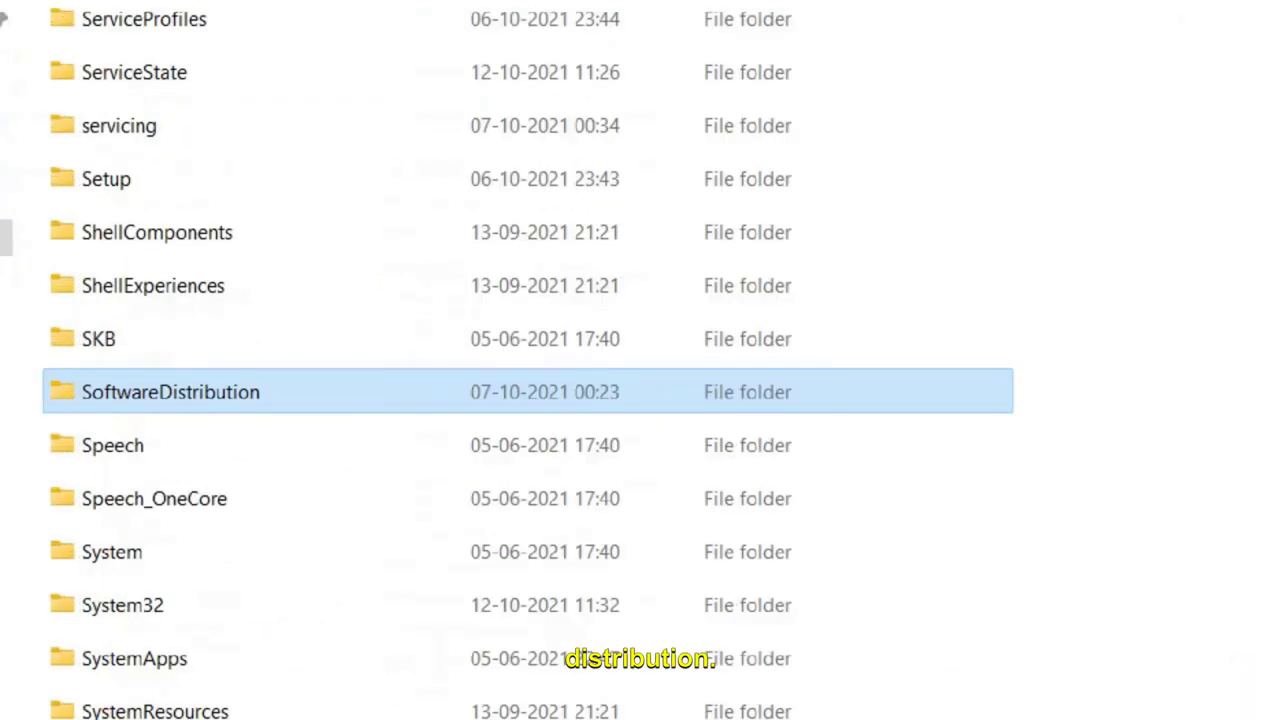
double_click(253, 410)
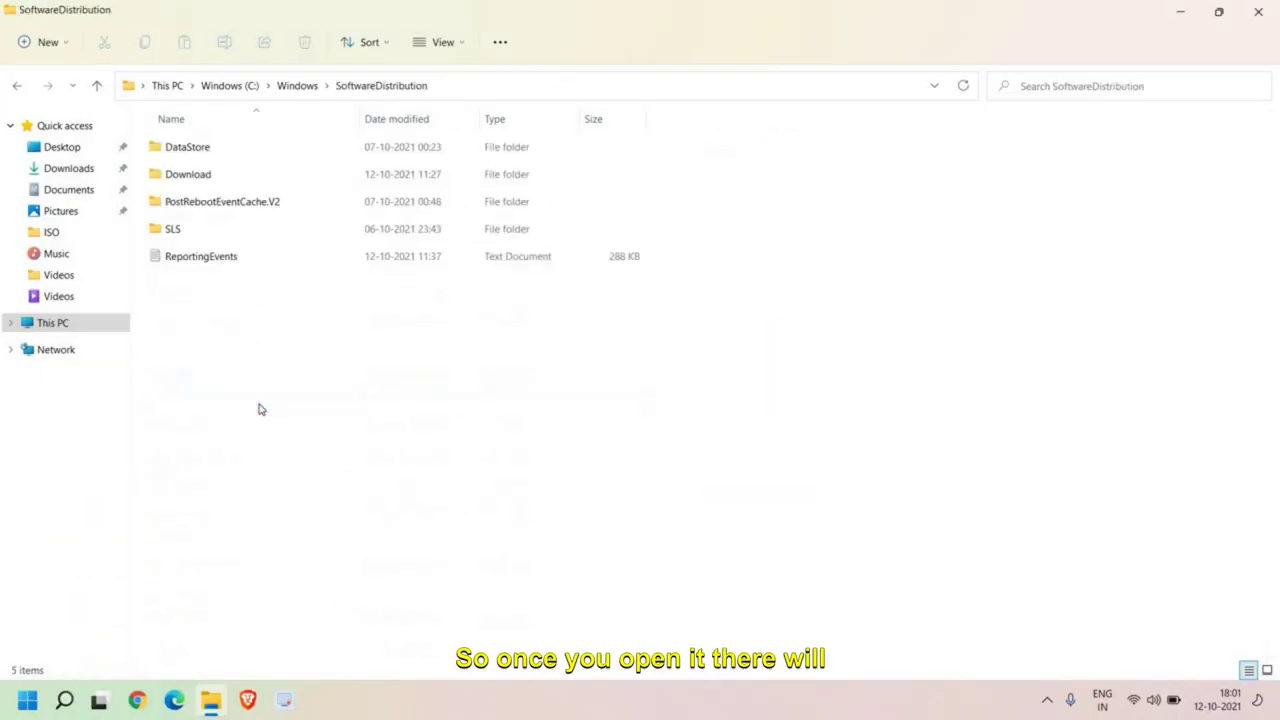
double_click(209, 180)
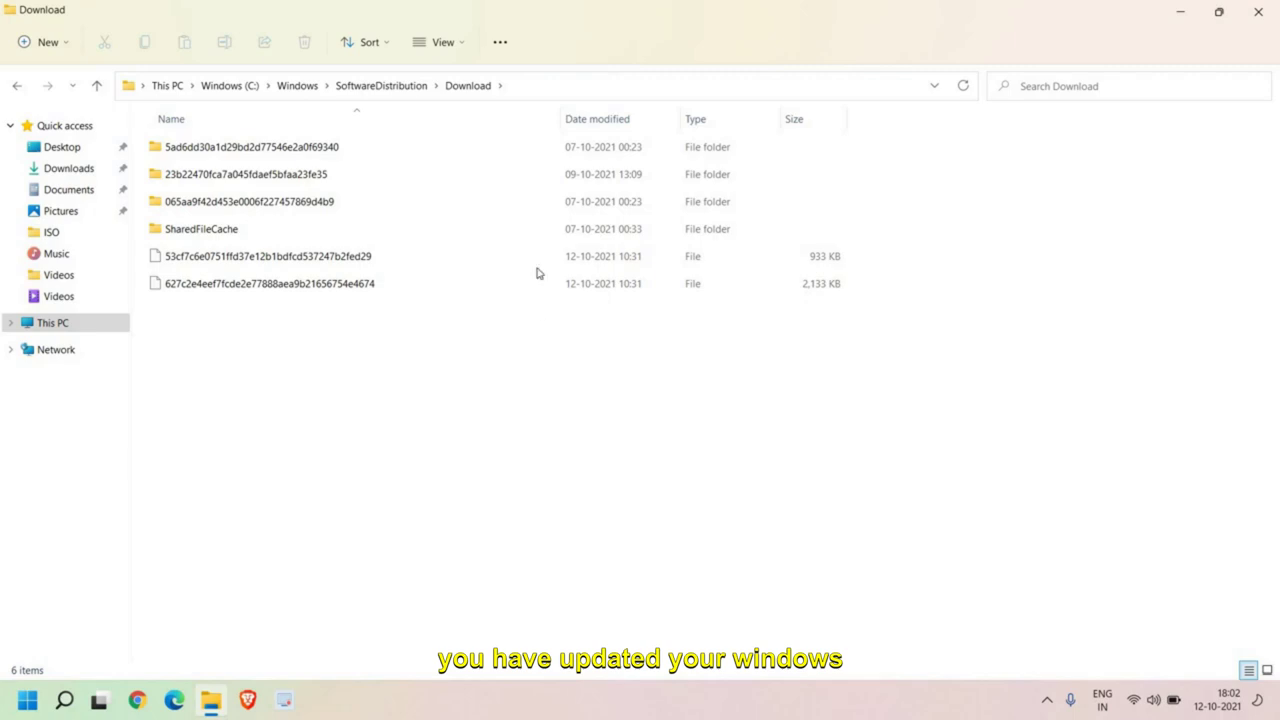
Step: Permanently delete everything in the Download folder, granting administrator permission for the first item and skipping the other protected items, and close the window
key("ctrl+a")
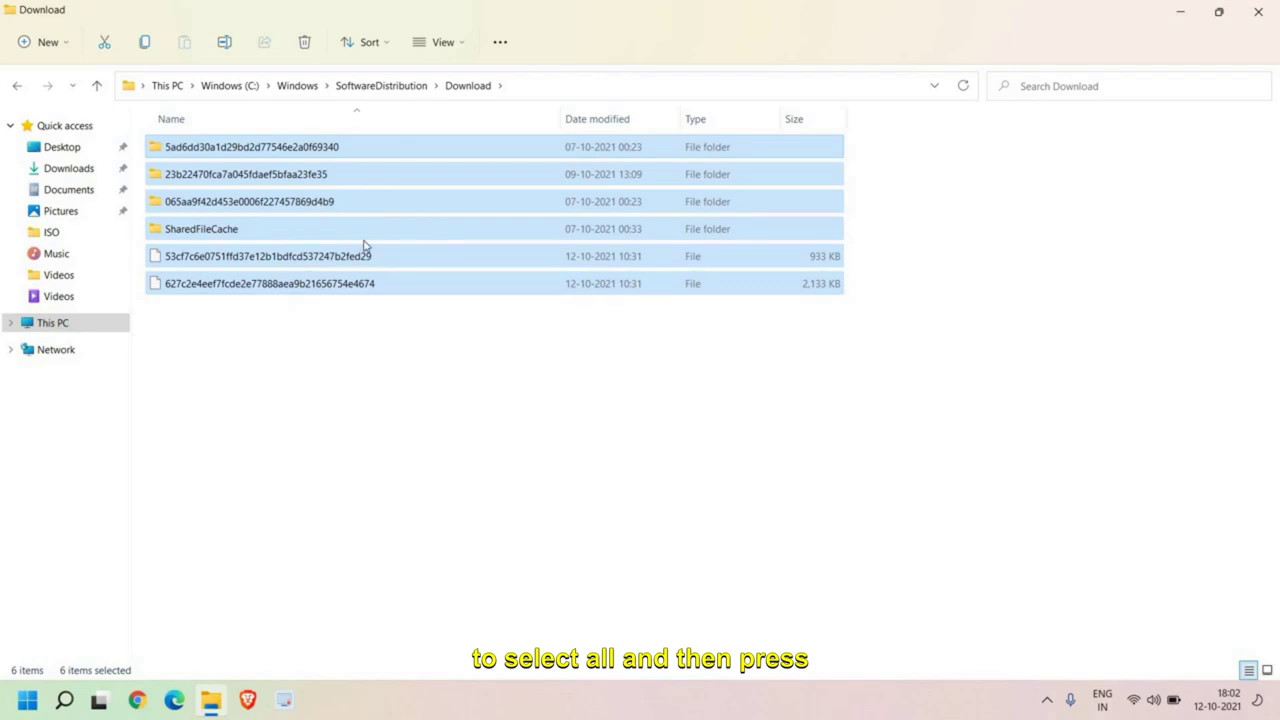
key("shift+Delete")
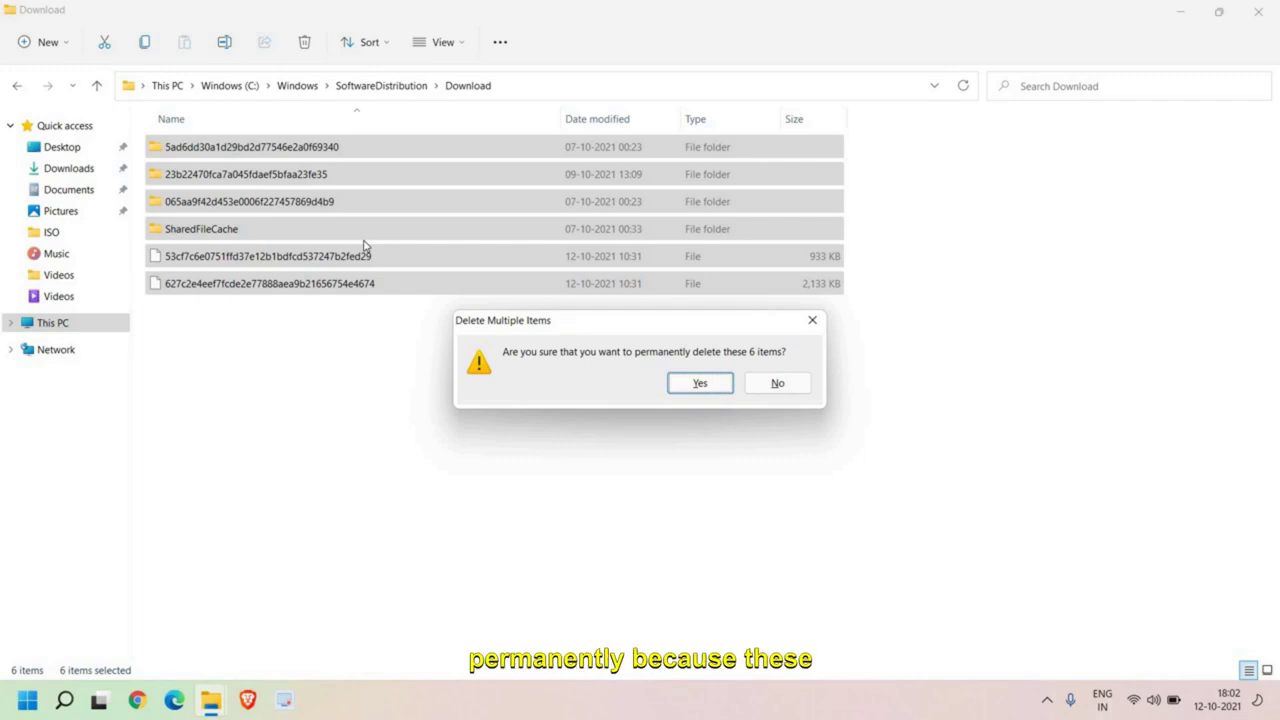
key("Return")
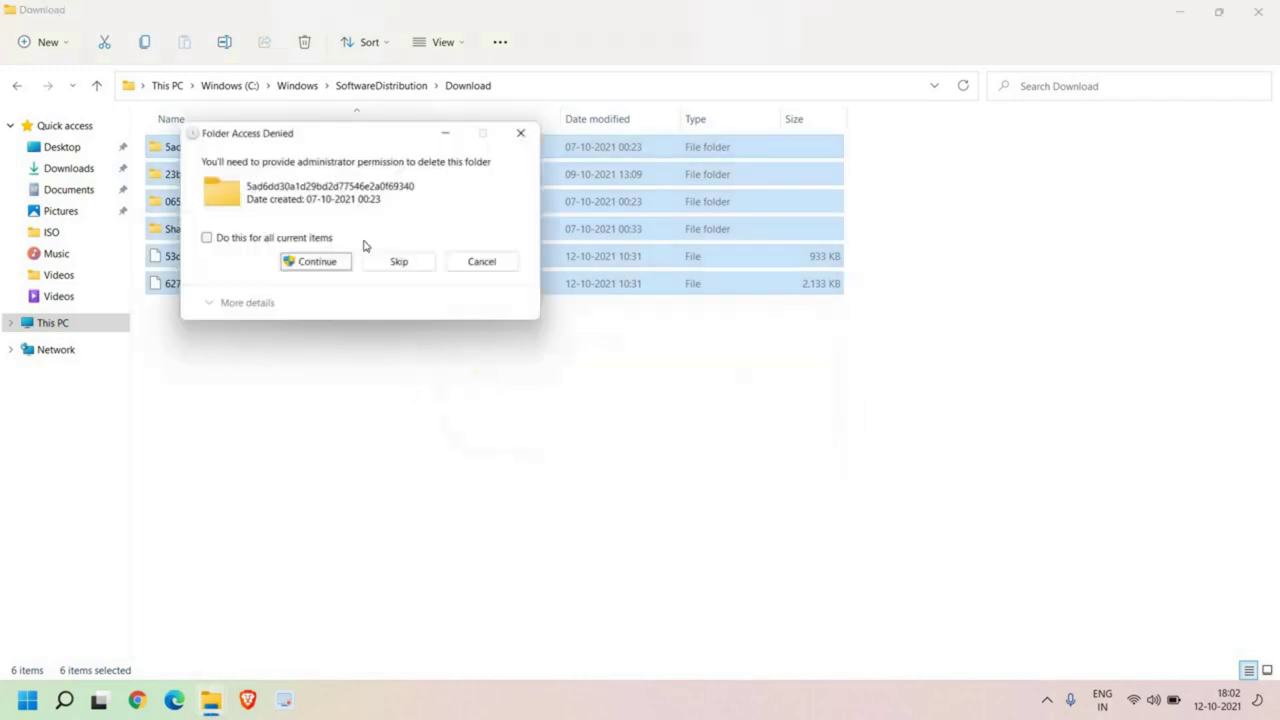
left_click(319, 264)
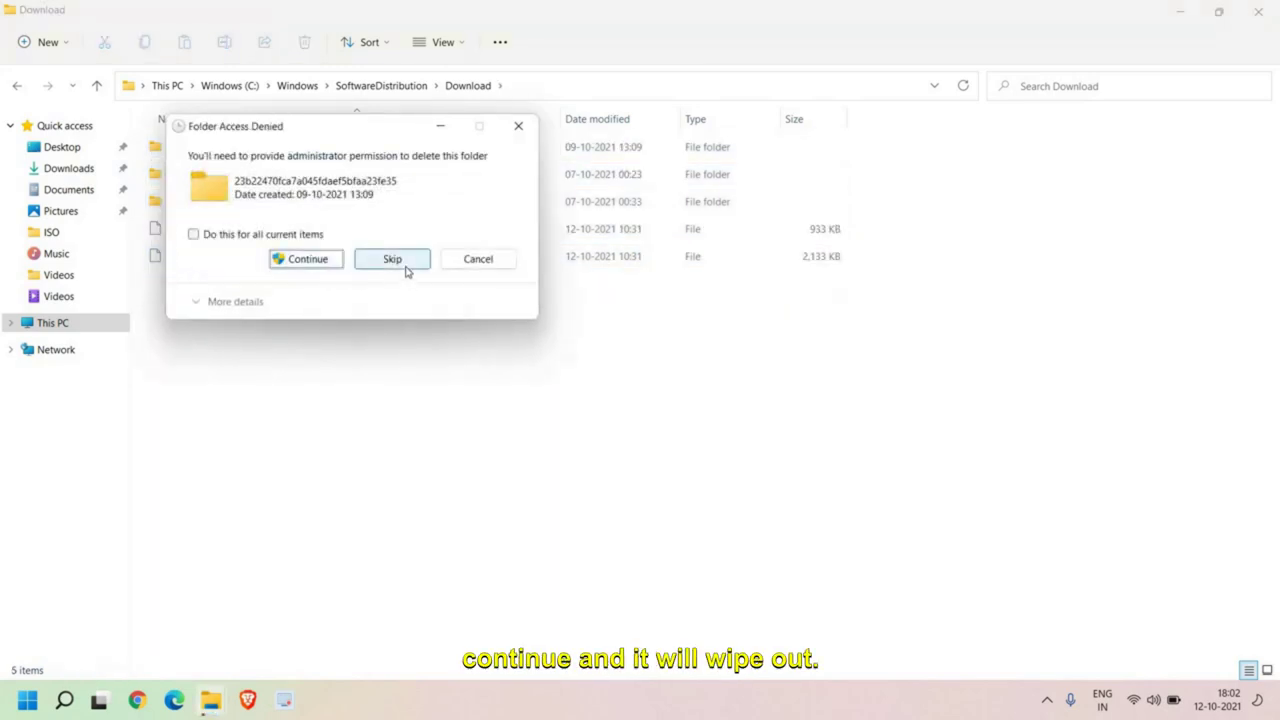
left_click(413, 263)
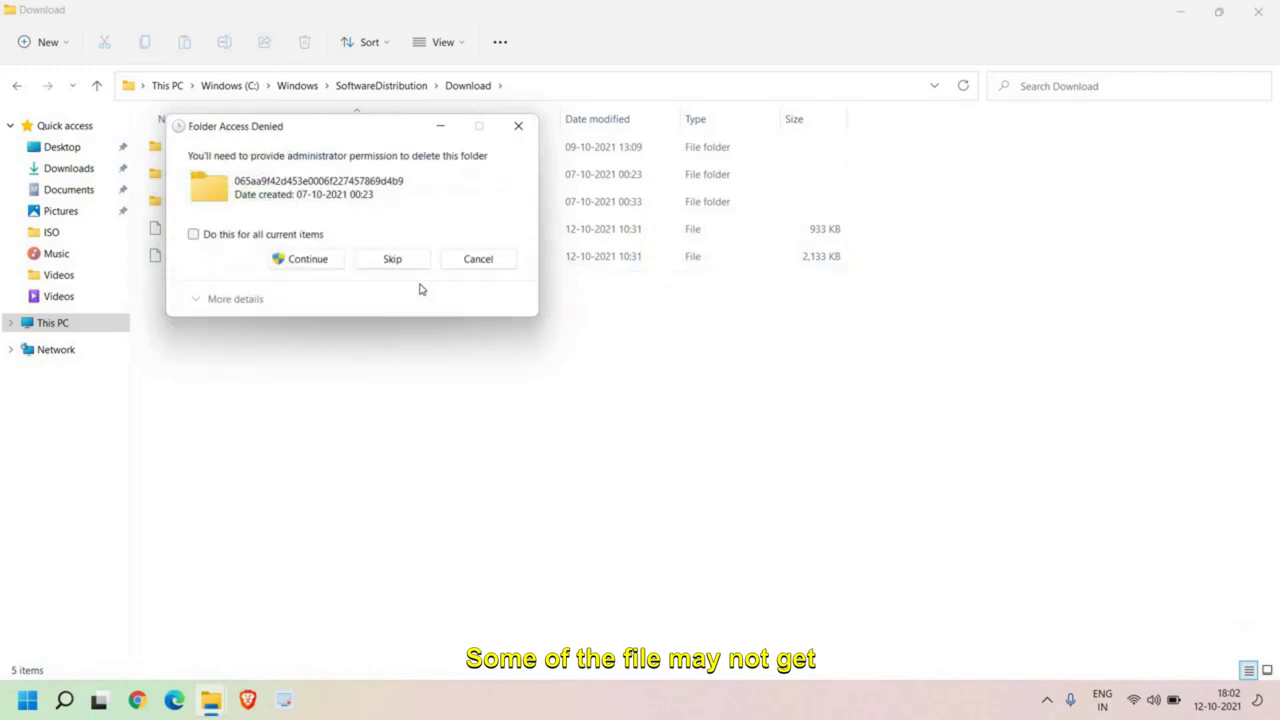
left_click(229, 237)
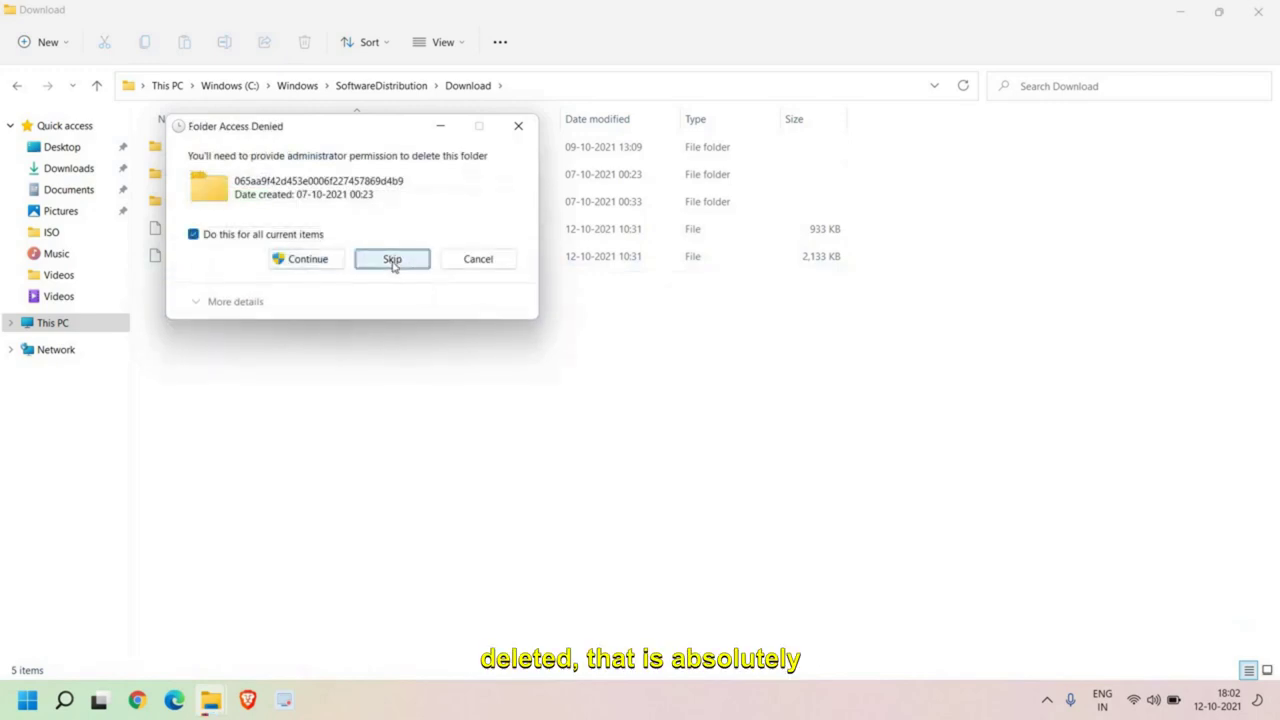
left_click(388, 262)
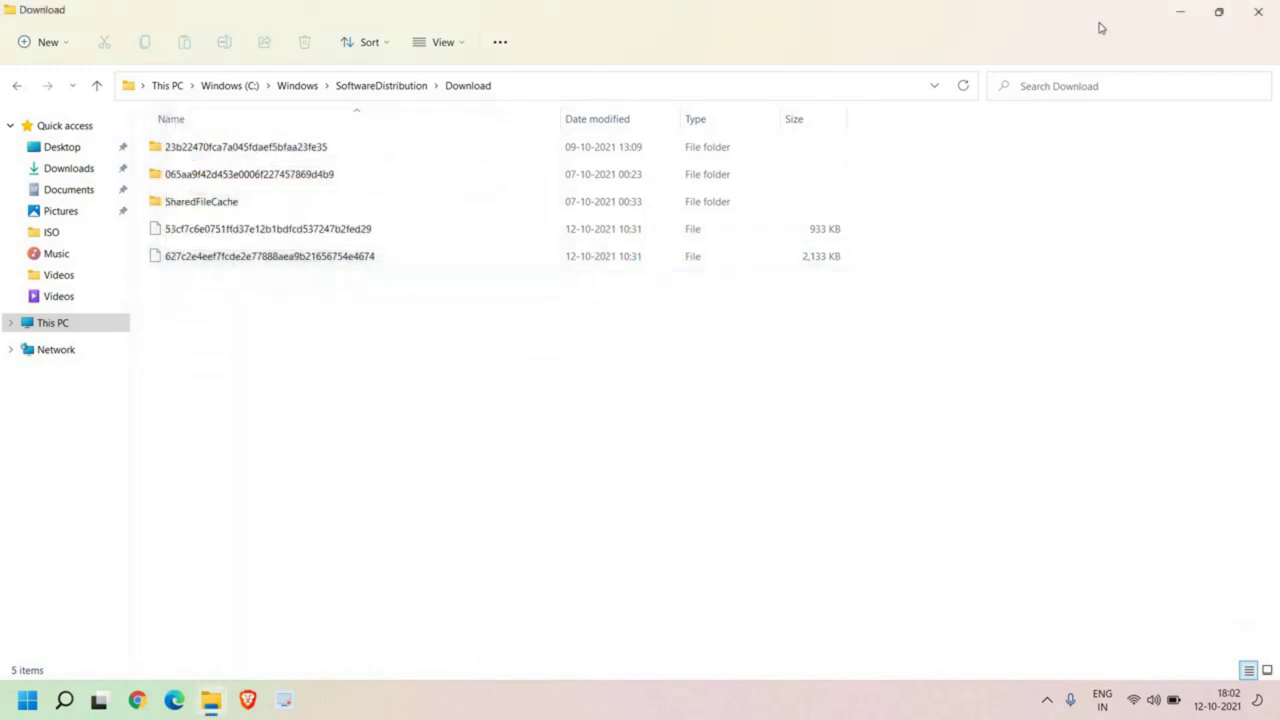
left_click(1258, 12)
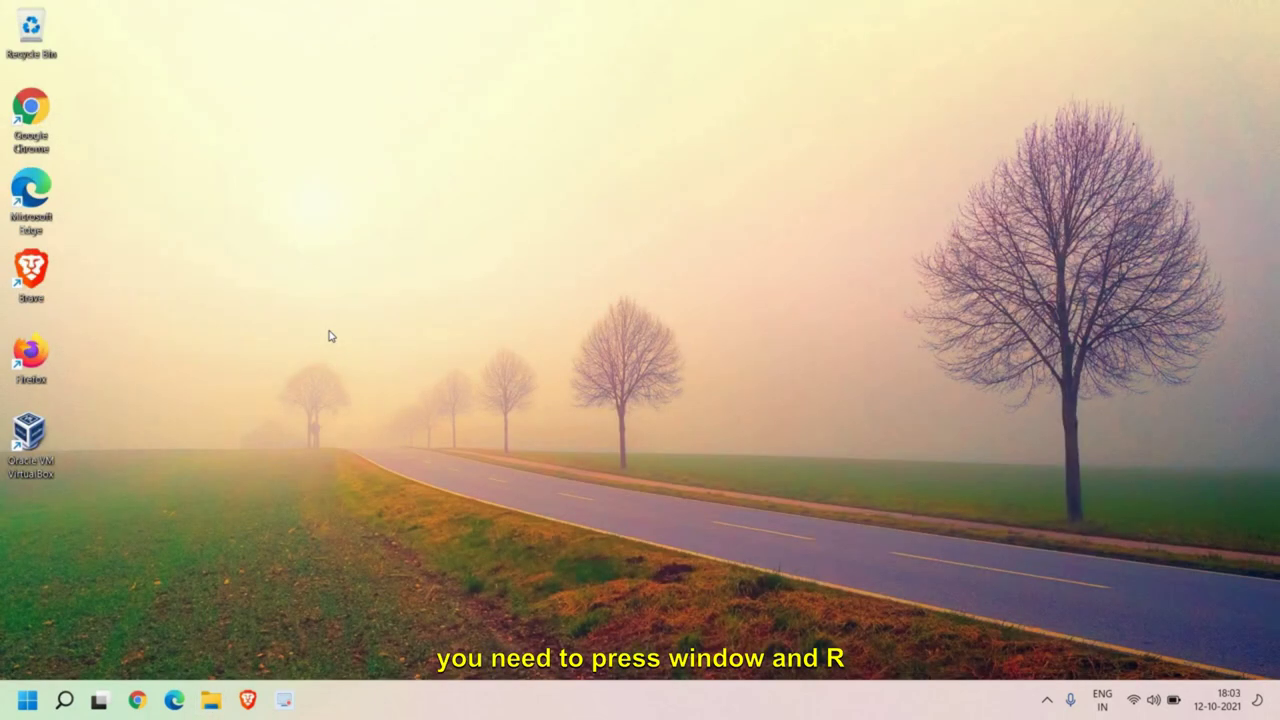
Step: Execute the wsreset command through the Run dialog
right_click(27, 704)
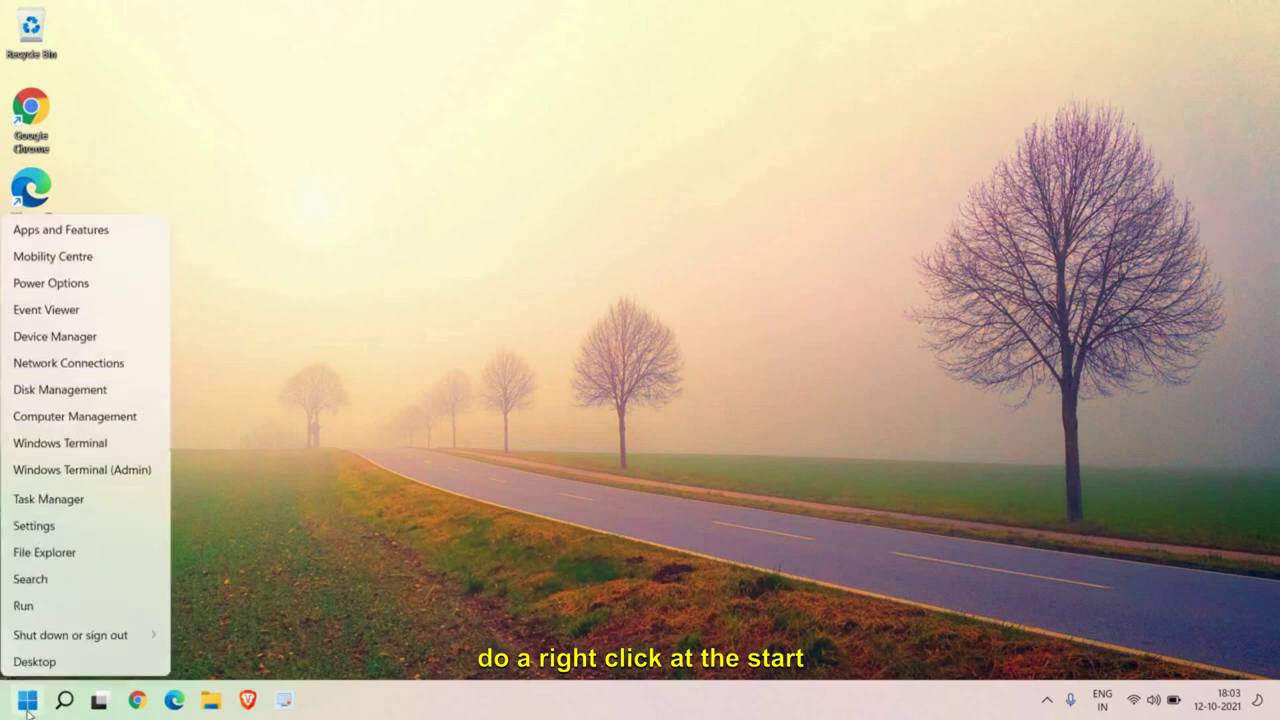
left_click(55, 606)
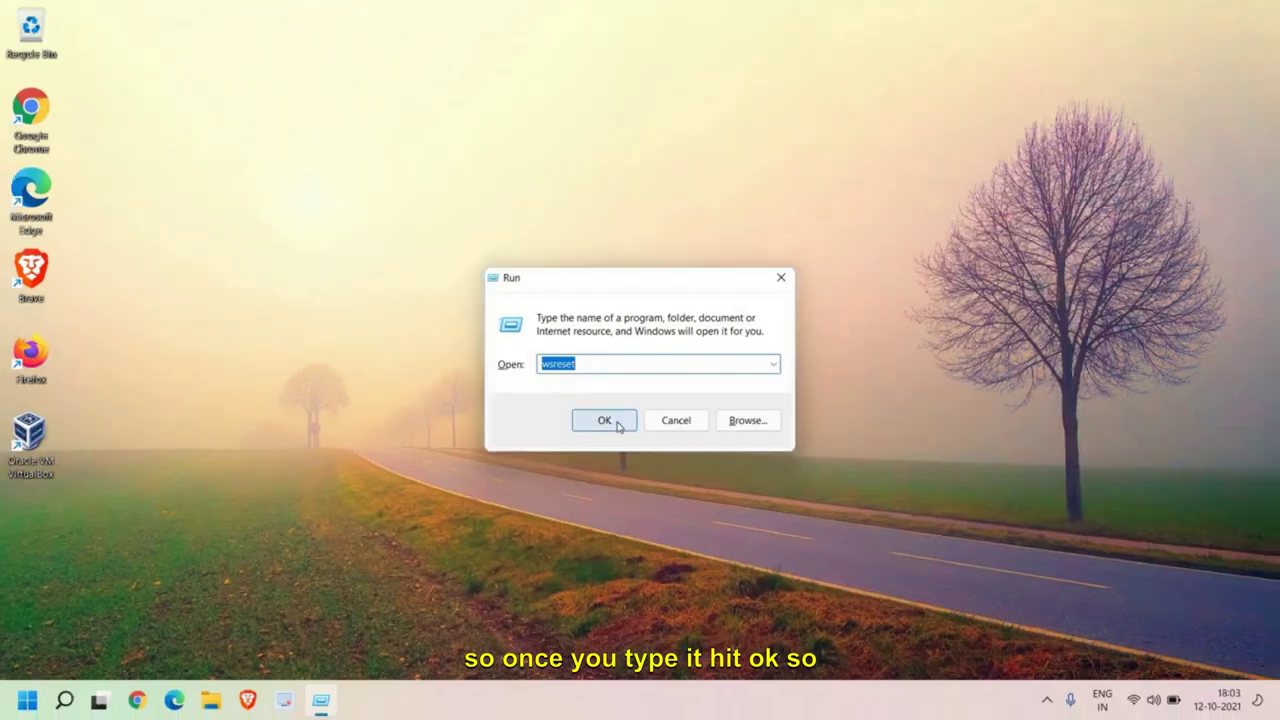
left_click(636, 486)
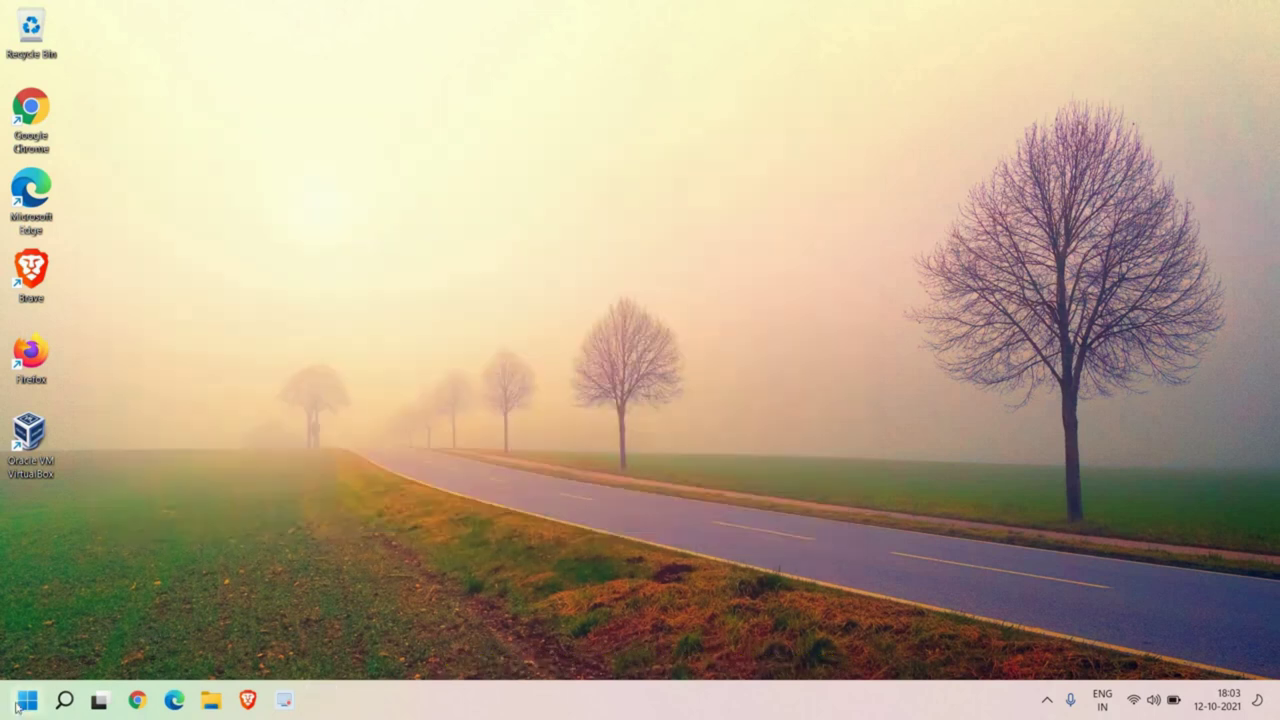
Step: Launch Disk Clean-up by running cleanmgr, and move its window towards the desktop icons
right_click(18, 704)
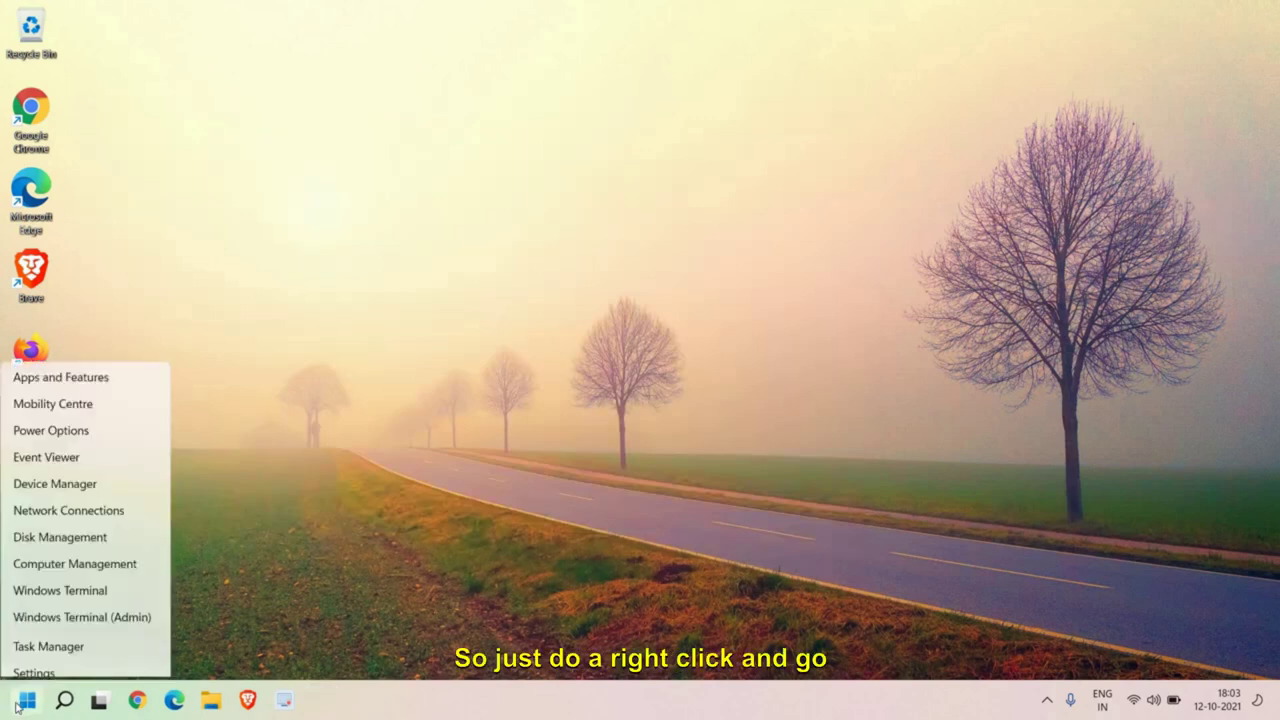
left_click(44, 608)
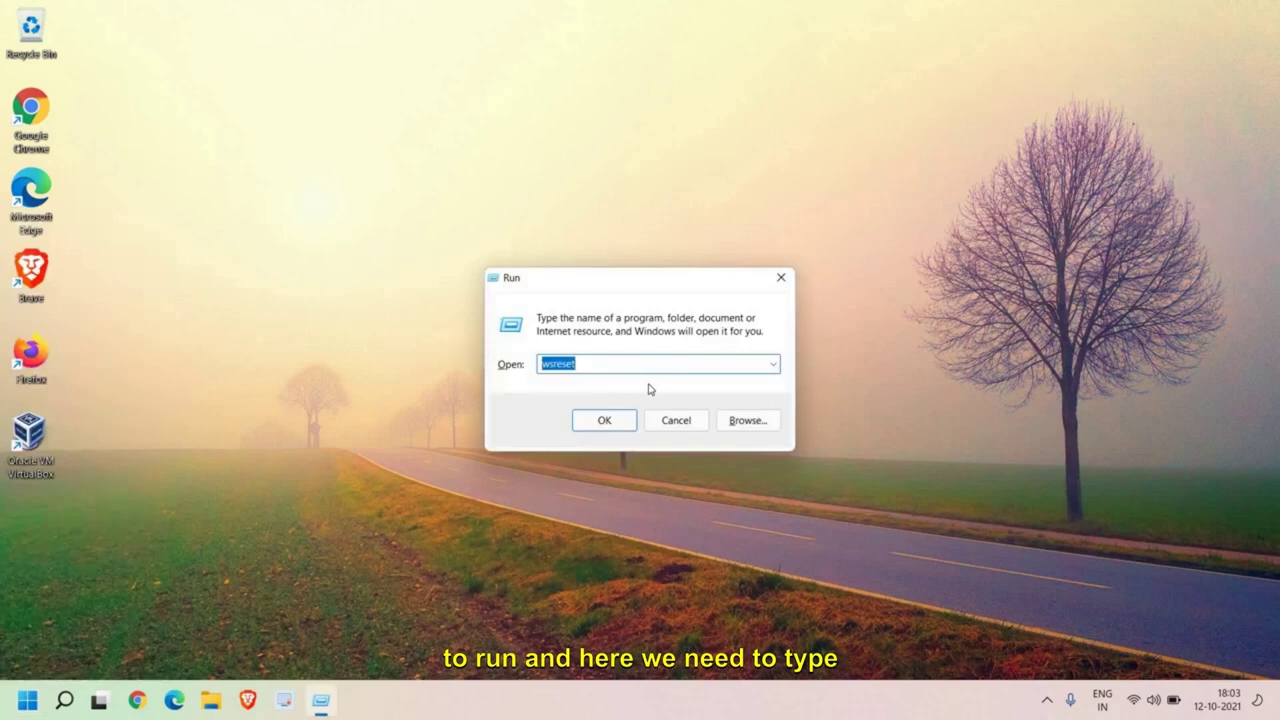
type("cleanmgr")
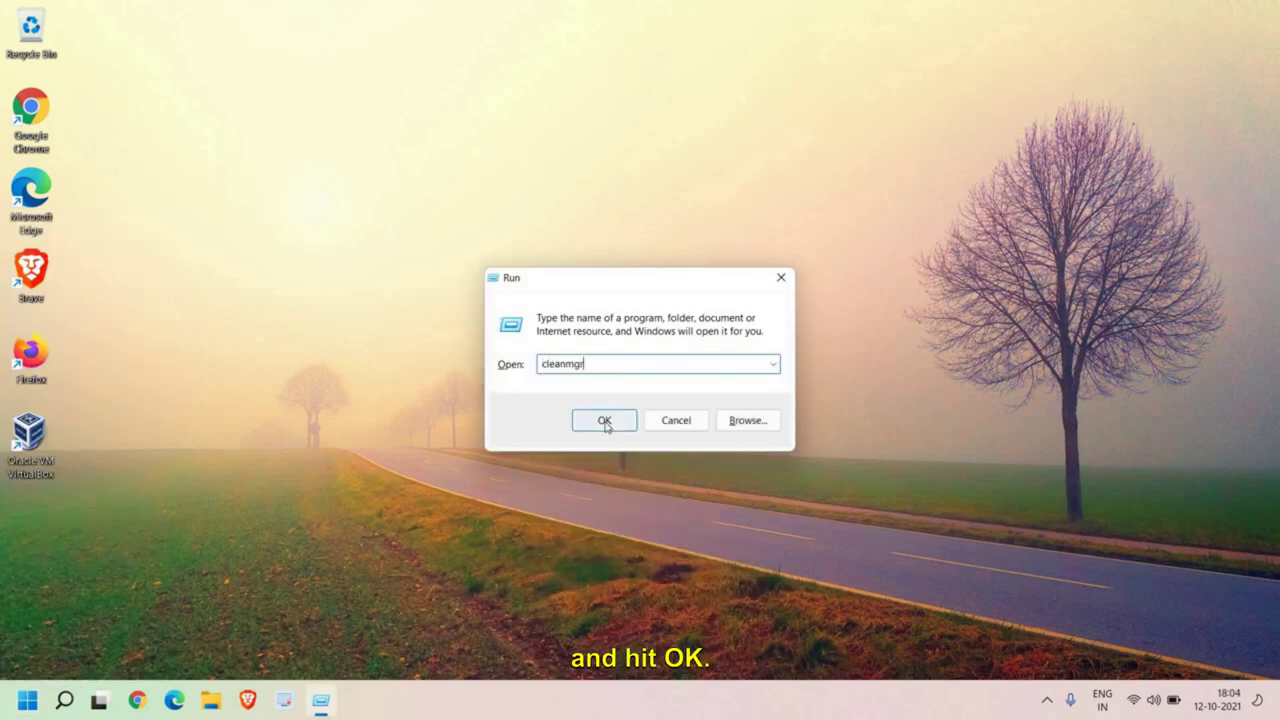
left_click(603, 421)
left_click_drag(574, 187, 326, 170)
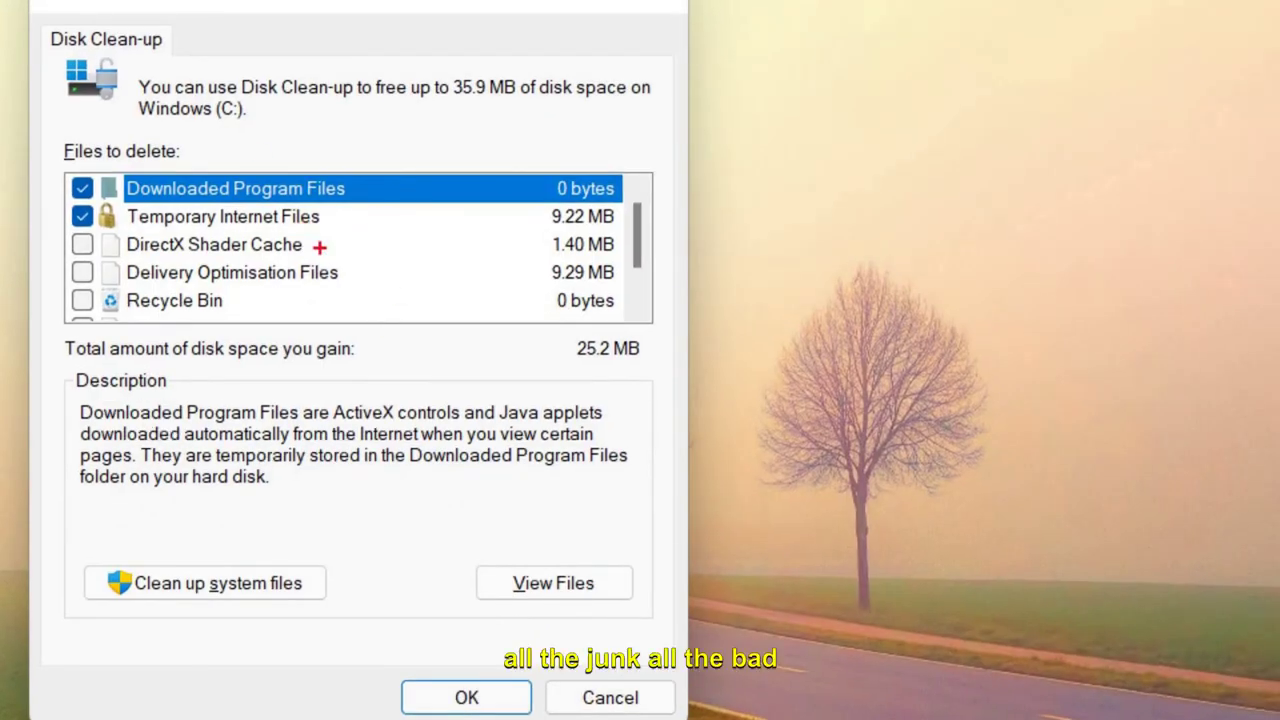
left_click_drag(343, 214, 400, 214)
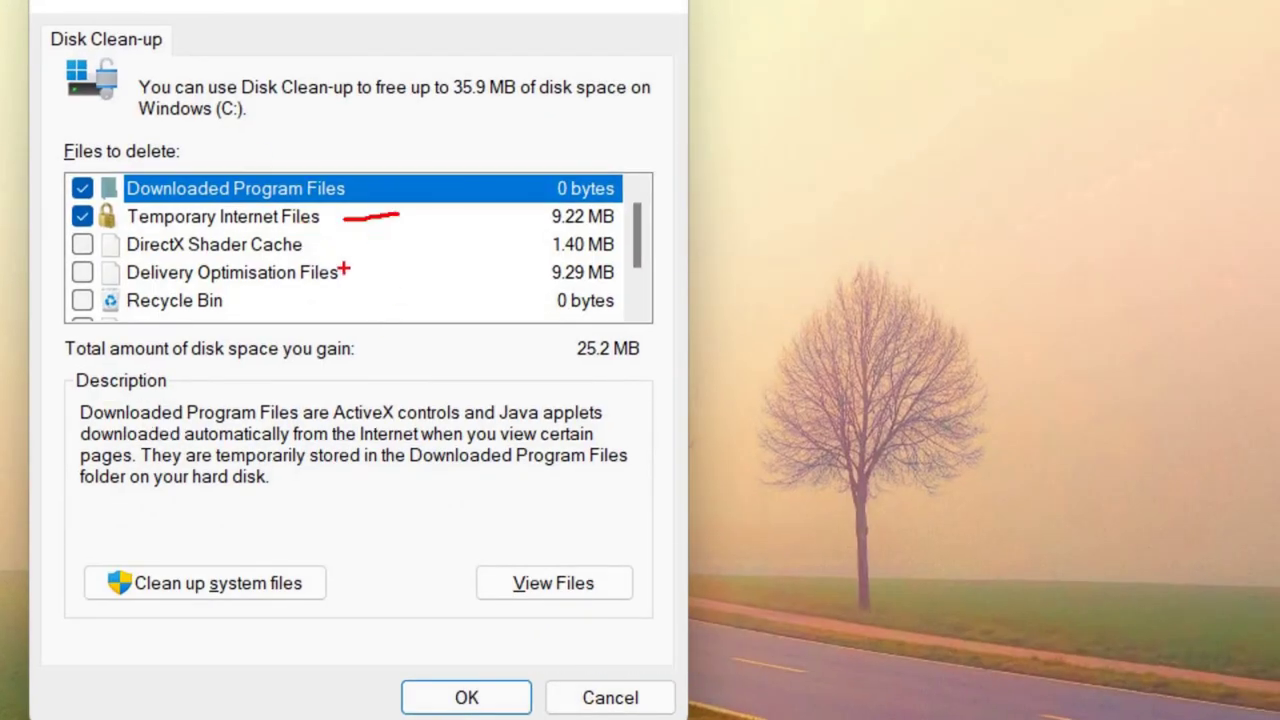
mouse_move(311, 240)
left_mouse_down()
mouse_move(323, 253)
mouse_move(378, 238)
left_mouse_up()
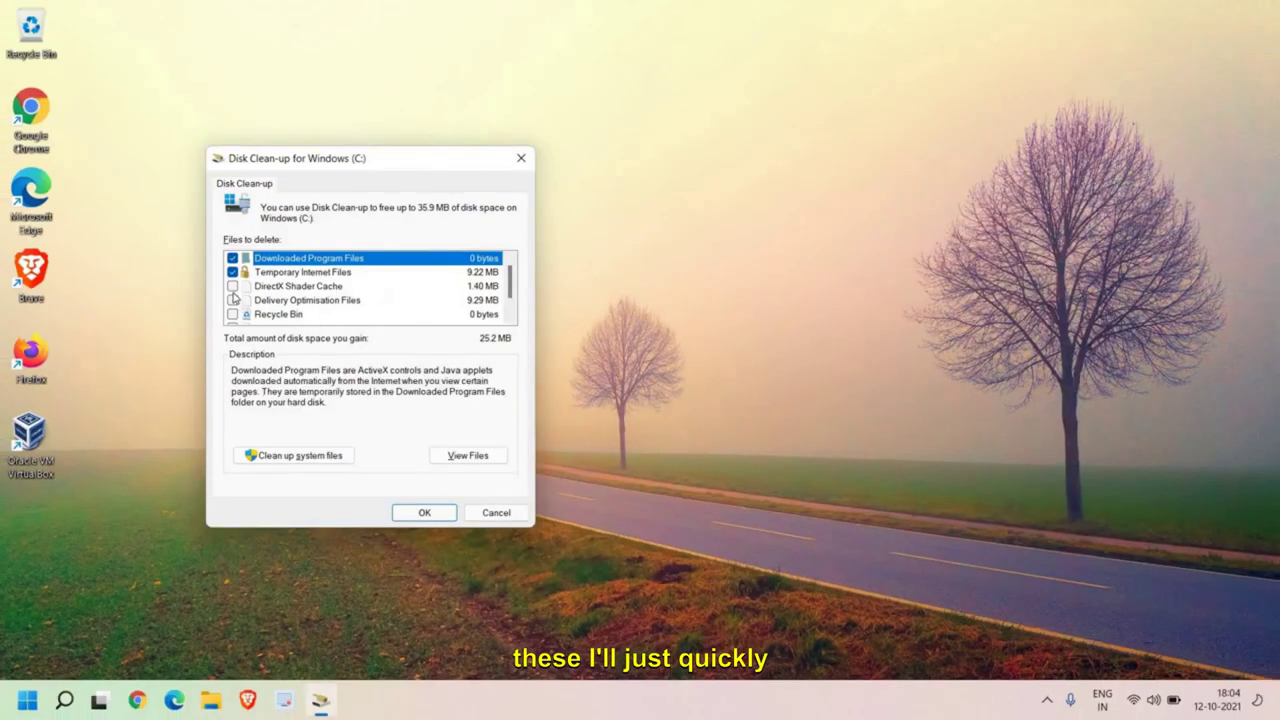
Step: Include DirectX Shader Cache, Delivery Optimisation Files and Recycle Bin in the clean-up of drive C: and confirm permanently deleting the selected files
left_click(232, 286)
left_click(232, 300)
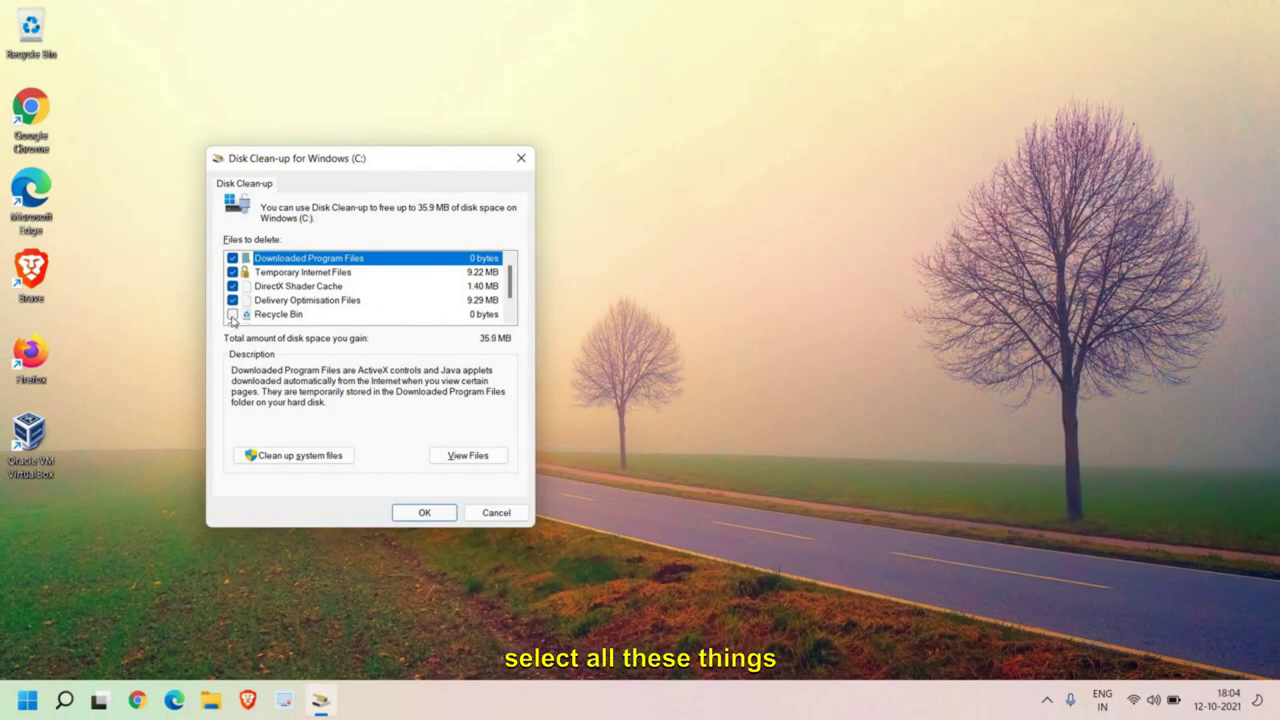
left_click(232, 314)
scroll(230, 302, "down", 1)
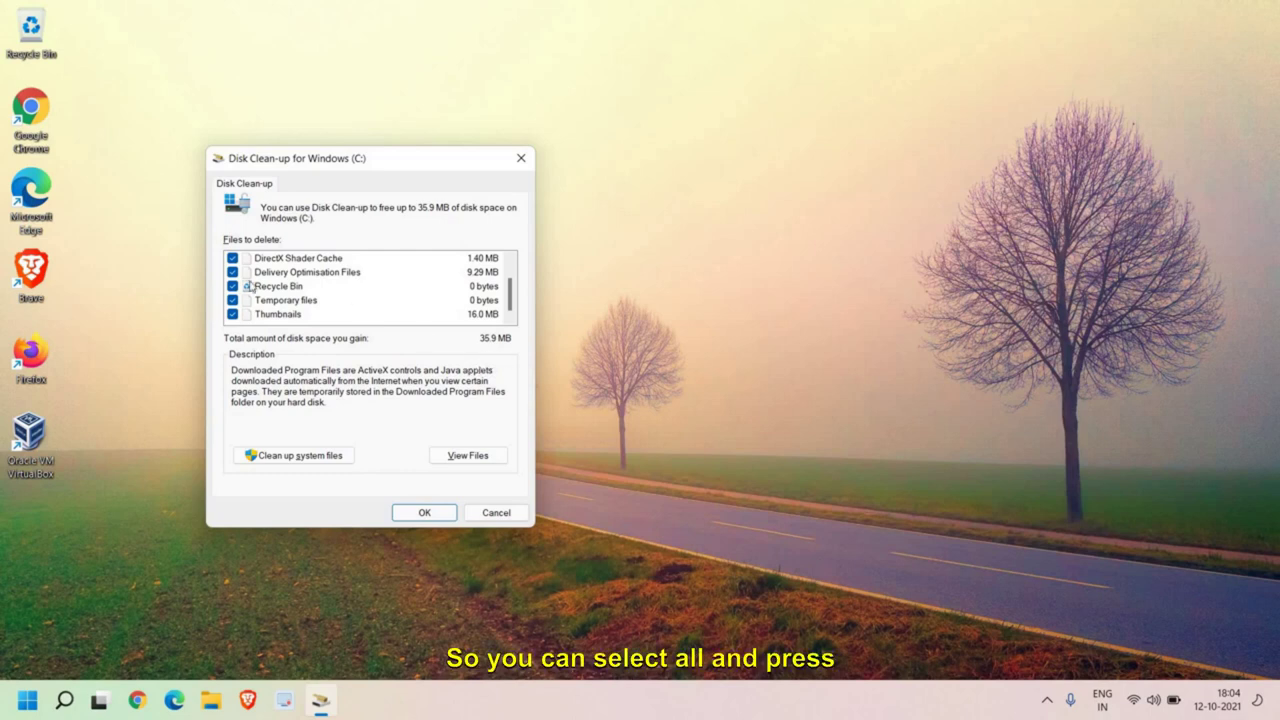
left_click(424, 513)
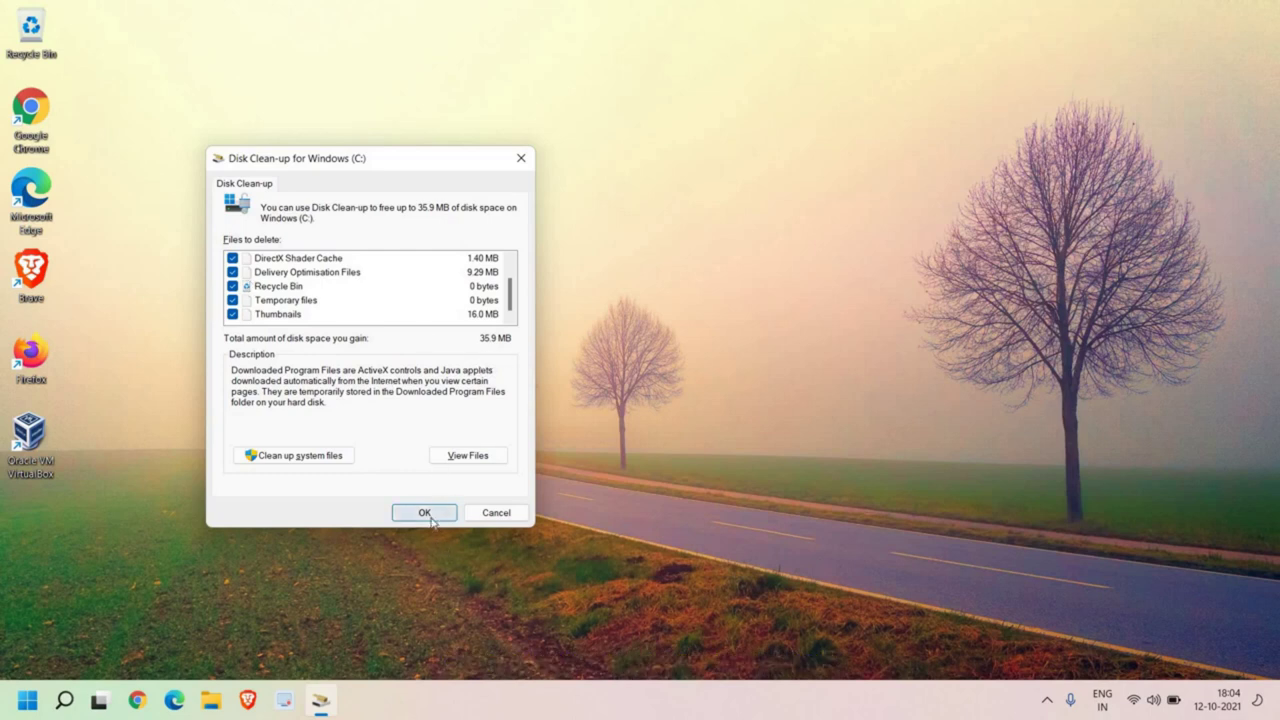
left_click(663, 360)
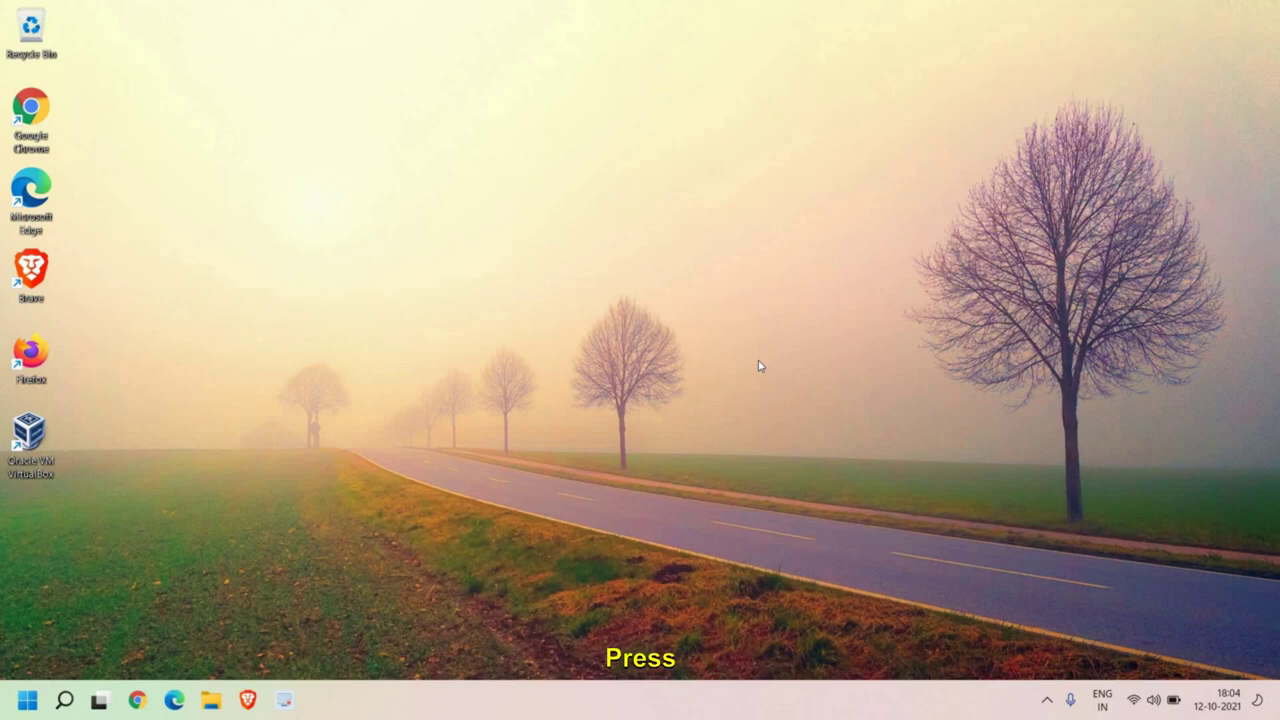
Step: Open Programs and Features by running appwiz.cpl through the Run dialog
key("super+r")
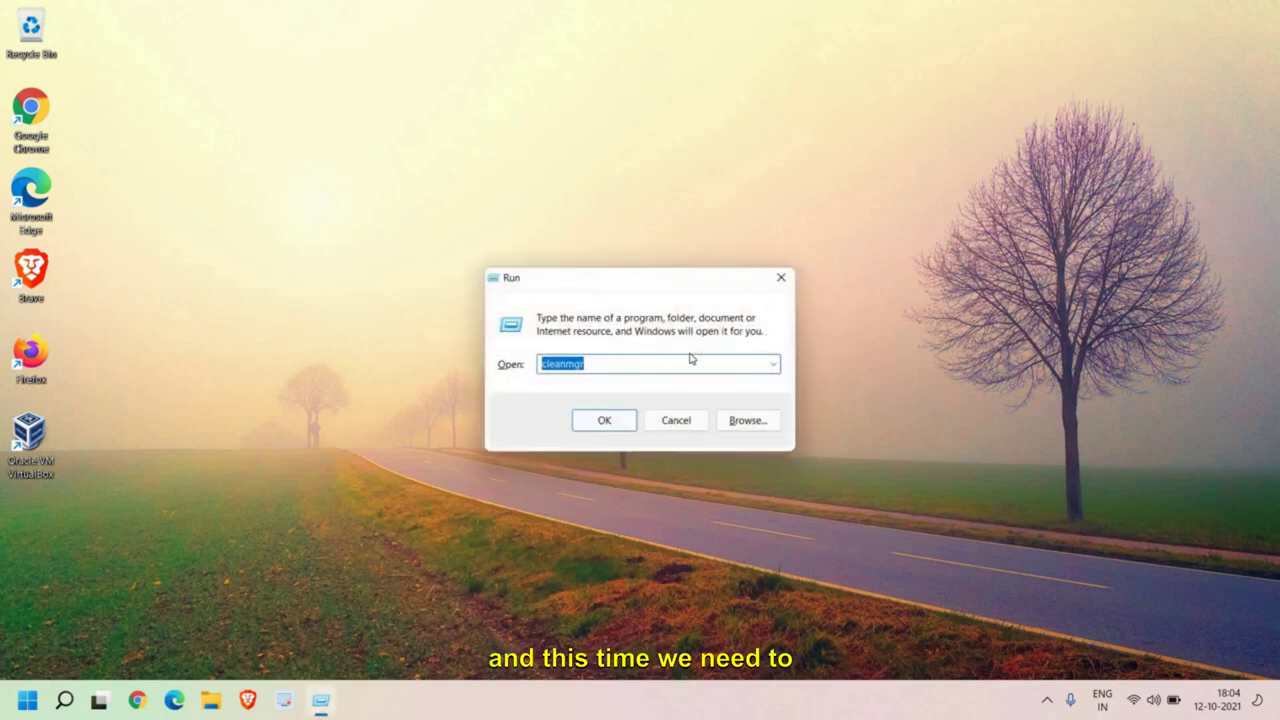
type("appwiz")
key("Down")
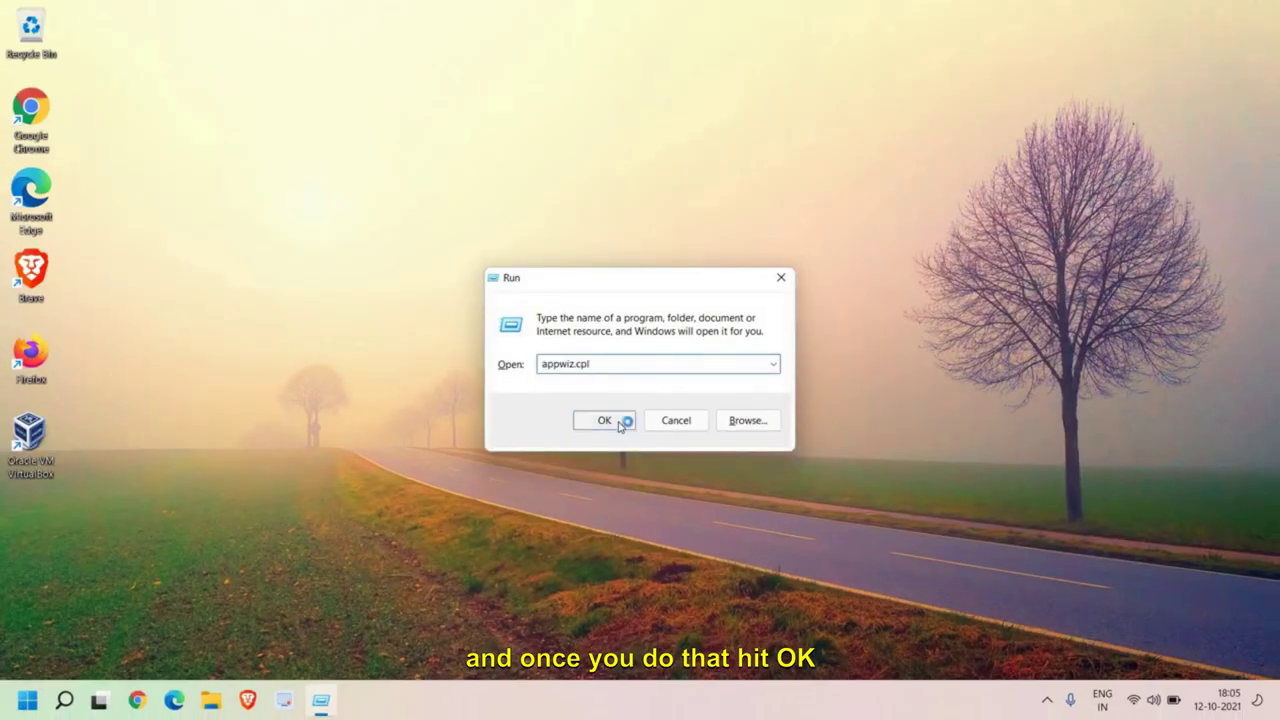
left_click(533, 492)
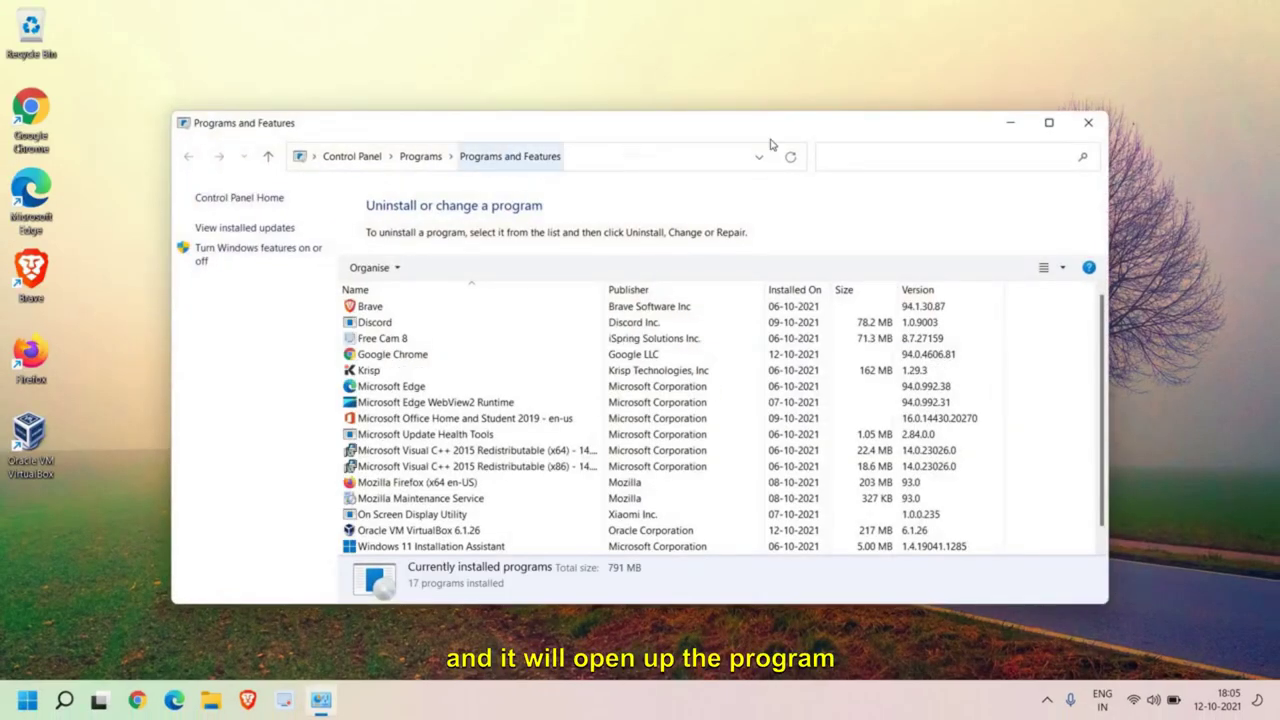
Step: Maximize the Programs and Features window and select Free Cam 8 and Discord in turn to review them as uninstall candidates
double_click(786, 121)
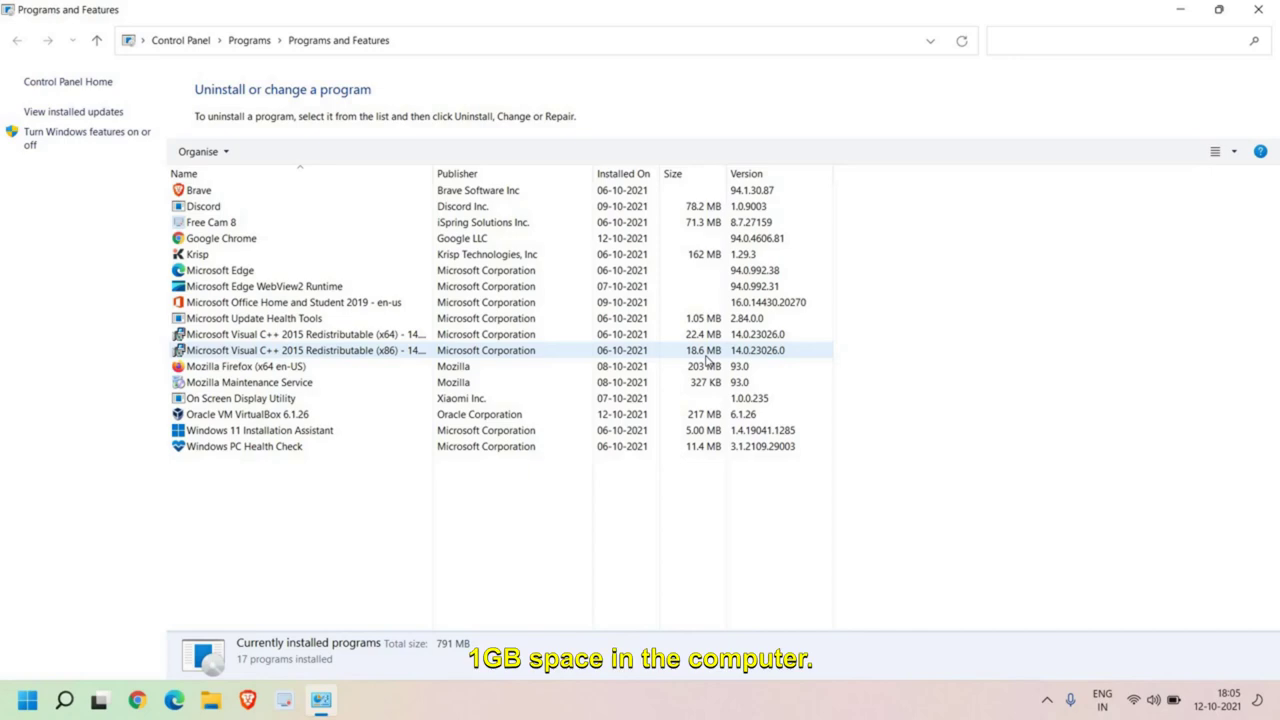
left_click(218, 220)
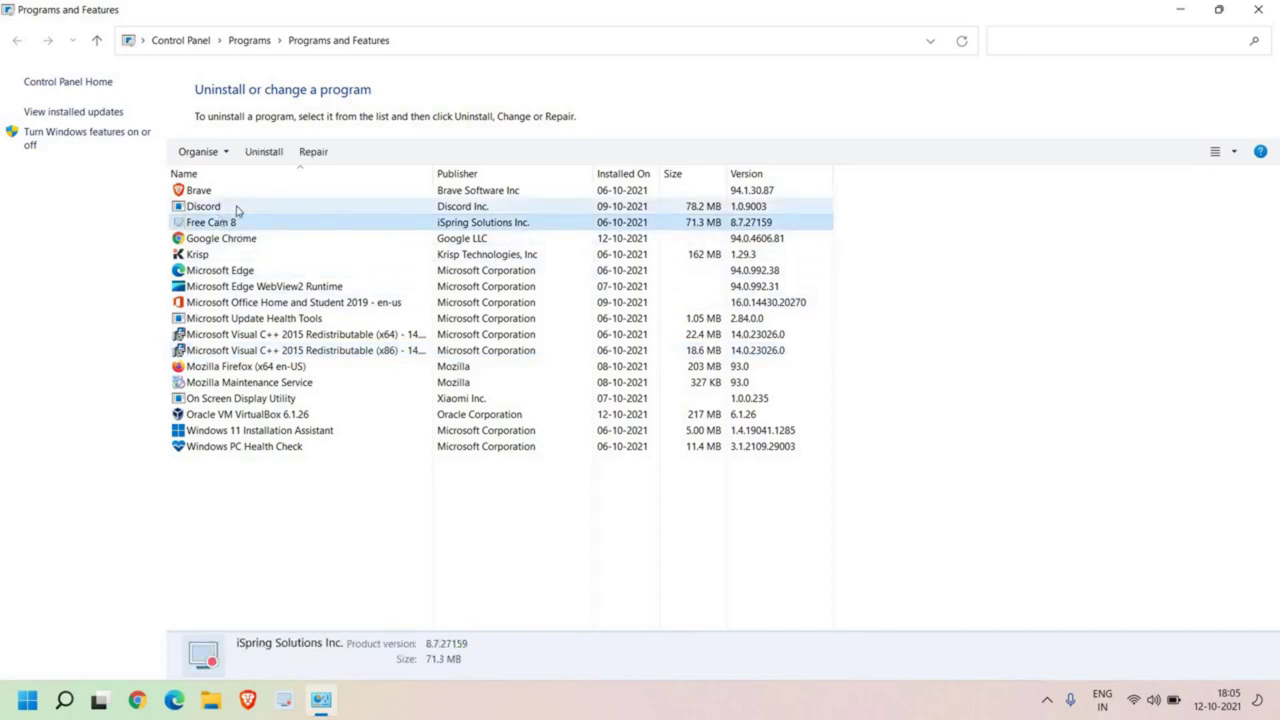
left_click(225, 207)
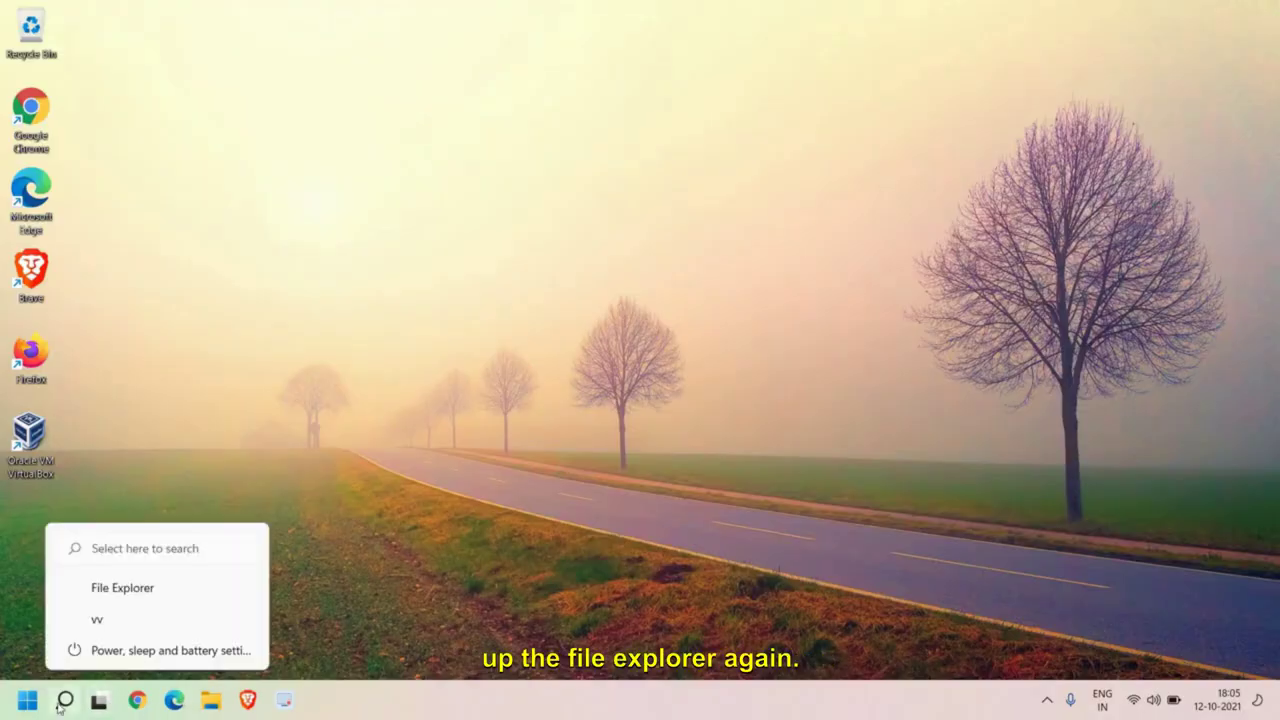
Step: Search Windows for "file", open File Explorer from the results and maximize its window
left_click(62, 703)
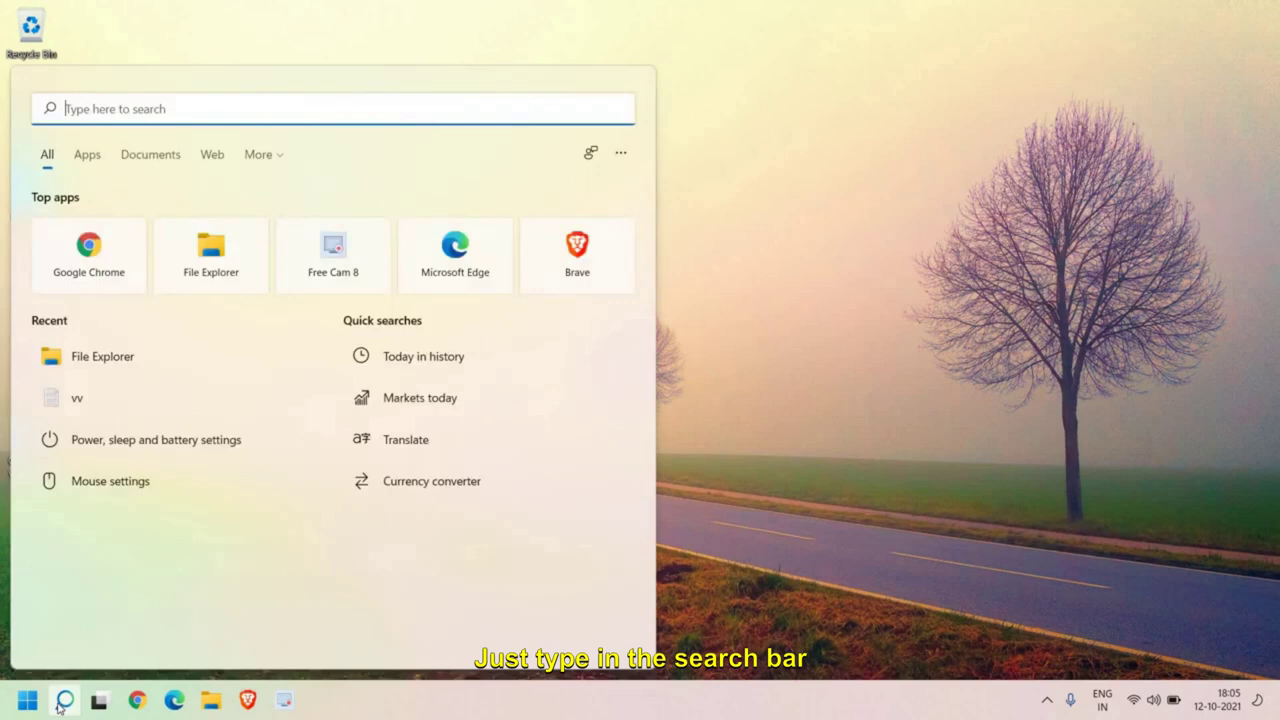
type("file")
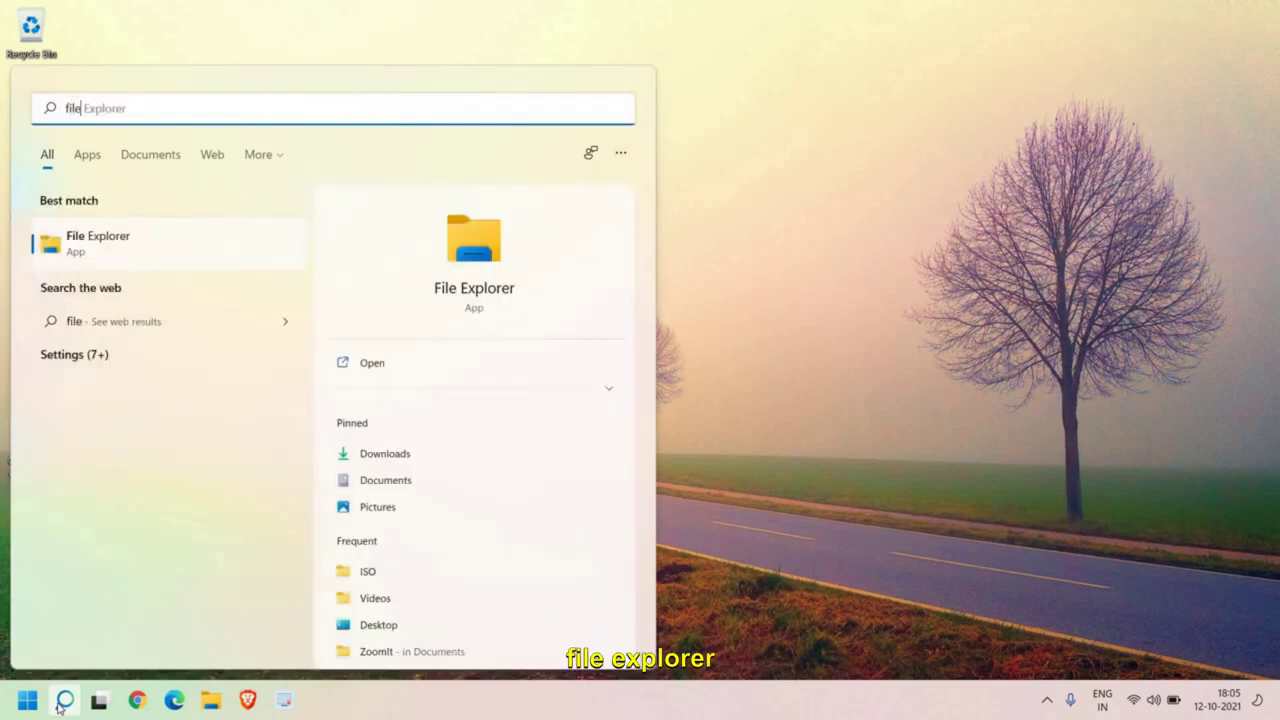
left_click(380, 372)
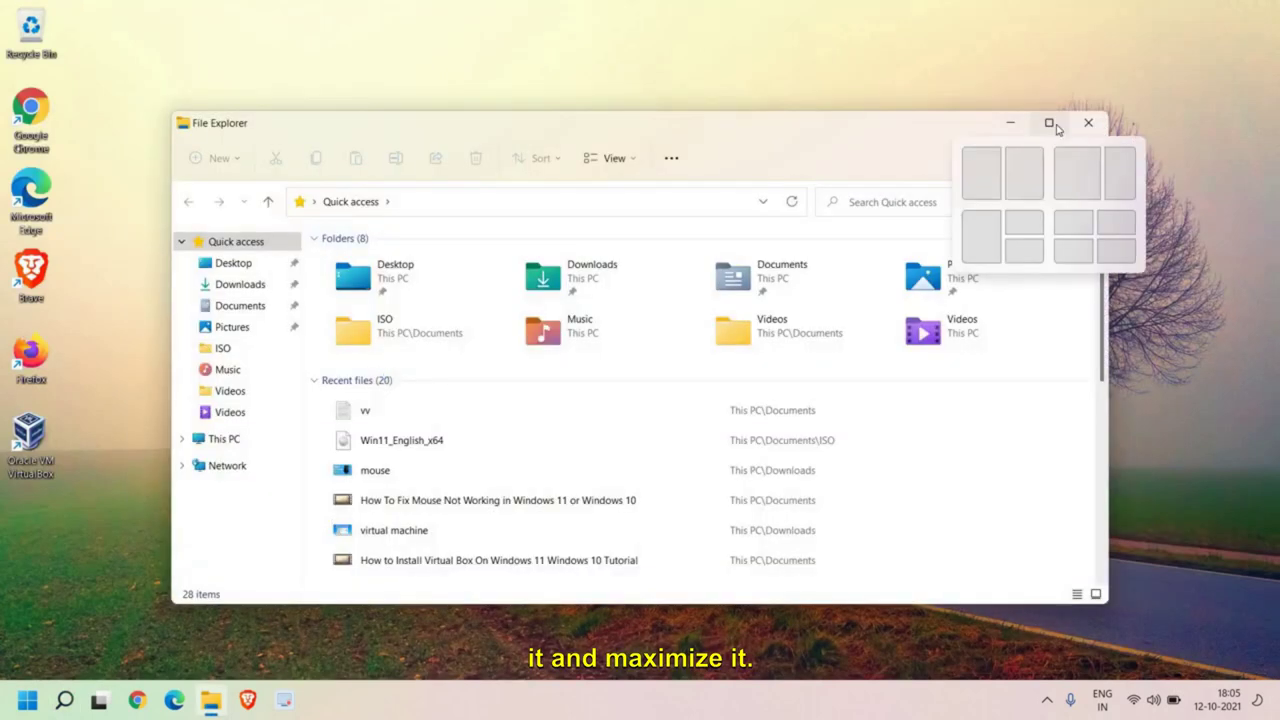
left_click(1049, 121)
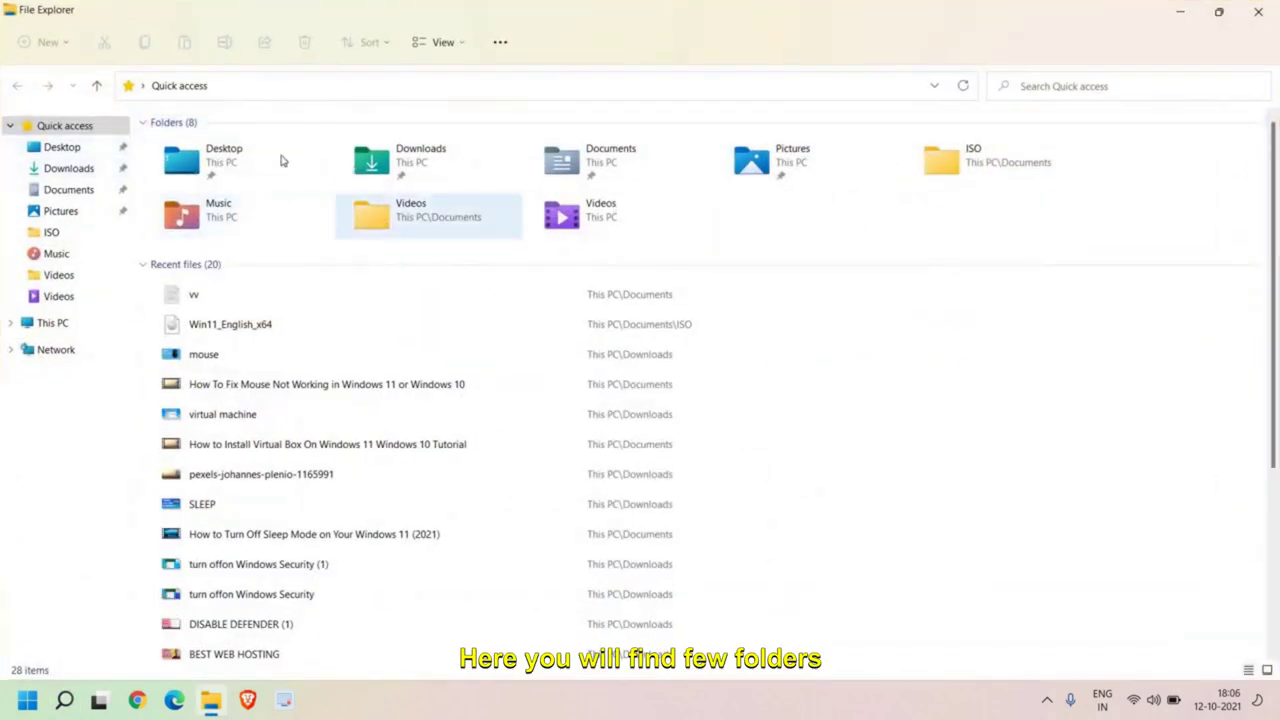
Step: Select the Downloads, Documents and Pictures folders in turn in Quick access as places to check for unwanted files
left_click(432, 177)
left_click(608, 172)
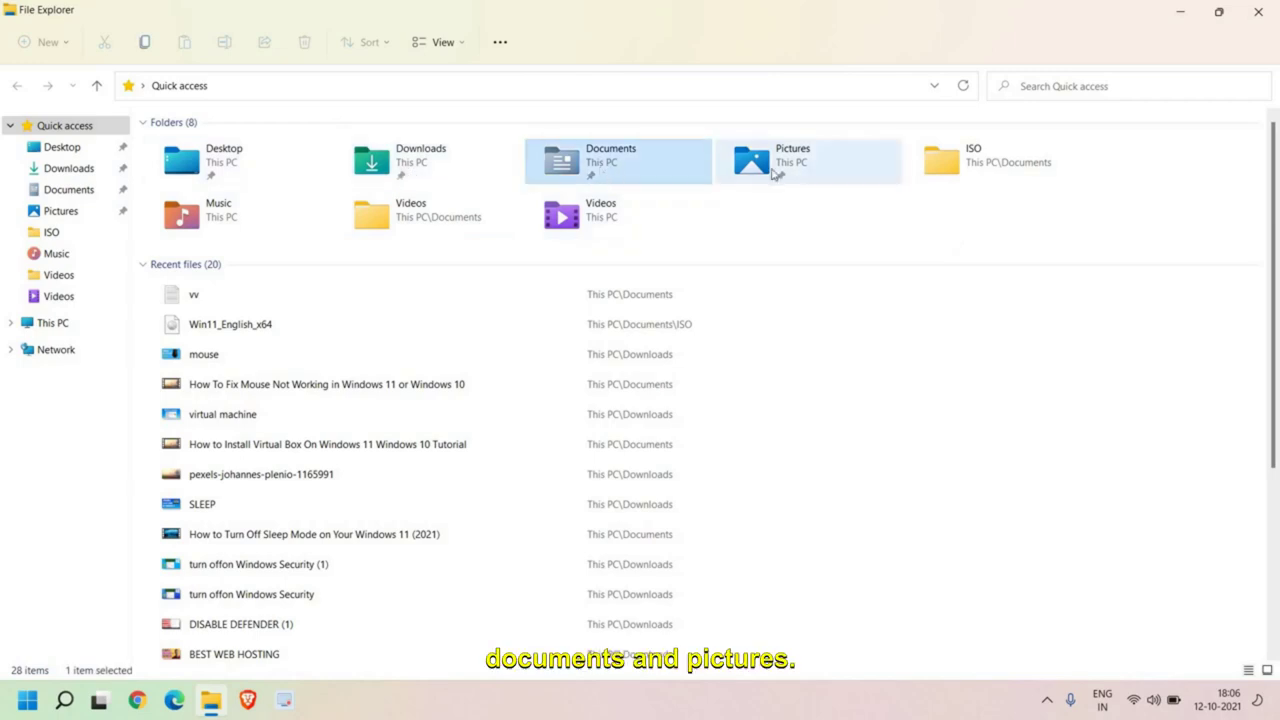
left_click(777, 174)
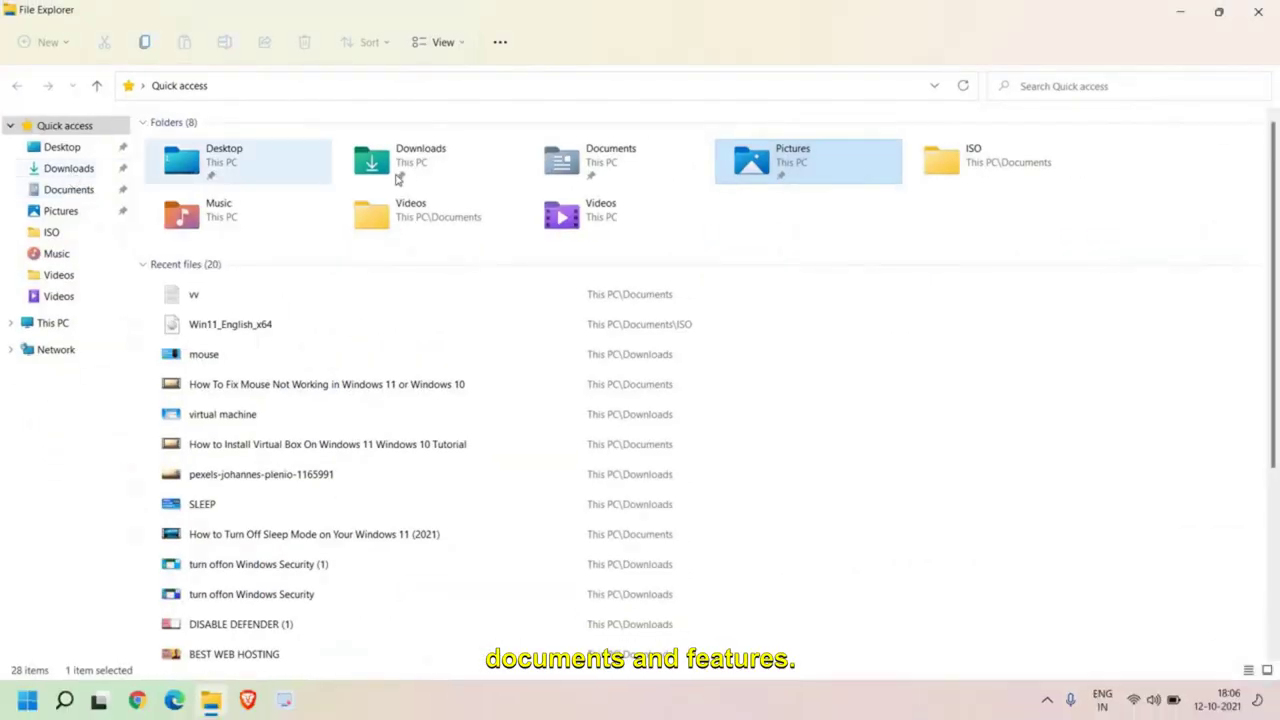
Step: Open the Downloads folder, sort its files by size with the largest first, and select the VirtualBox-6.1.26-145957-Win installer
double_click(437, 170)
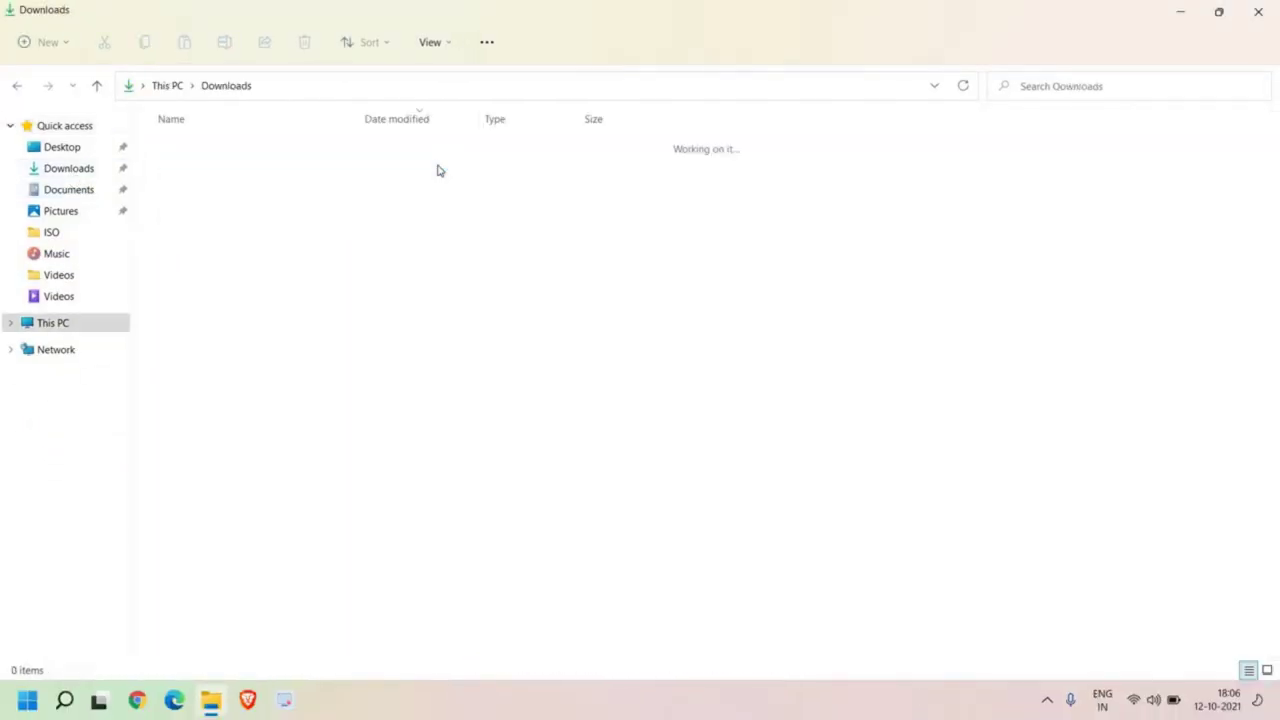
left_click(600, 122)
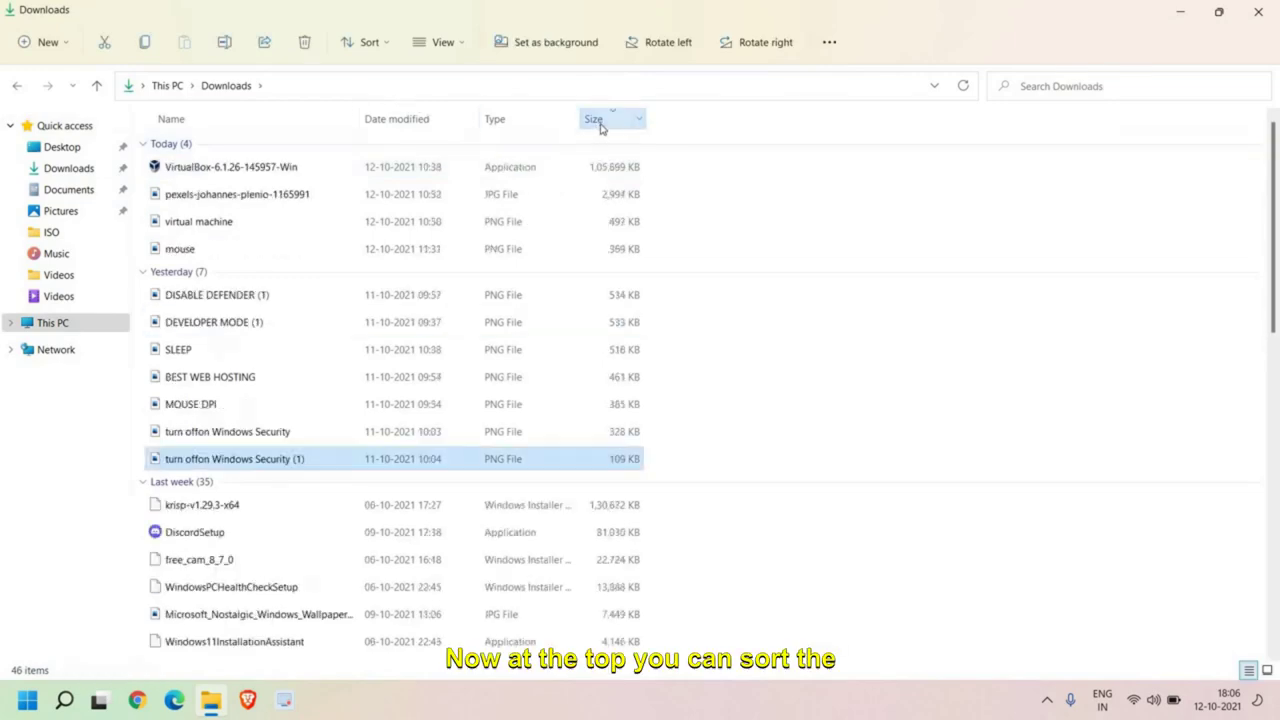
left_click(240, 172)
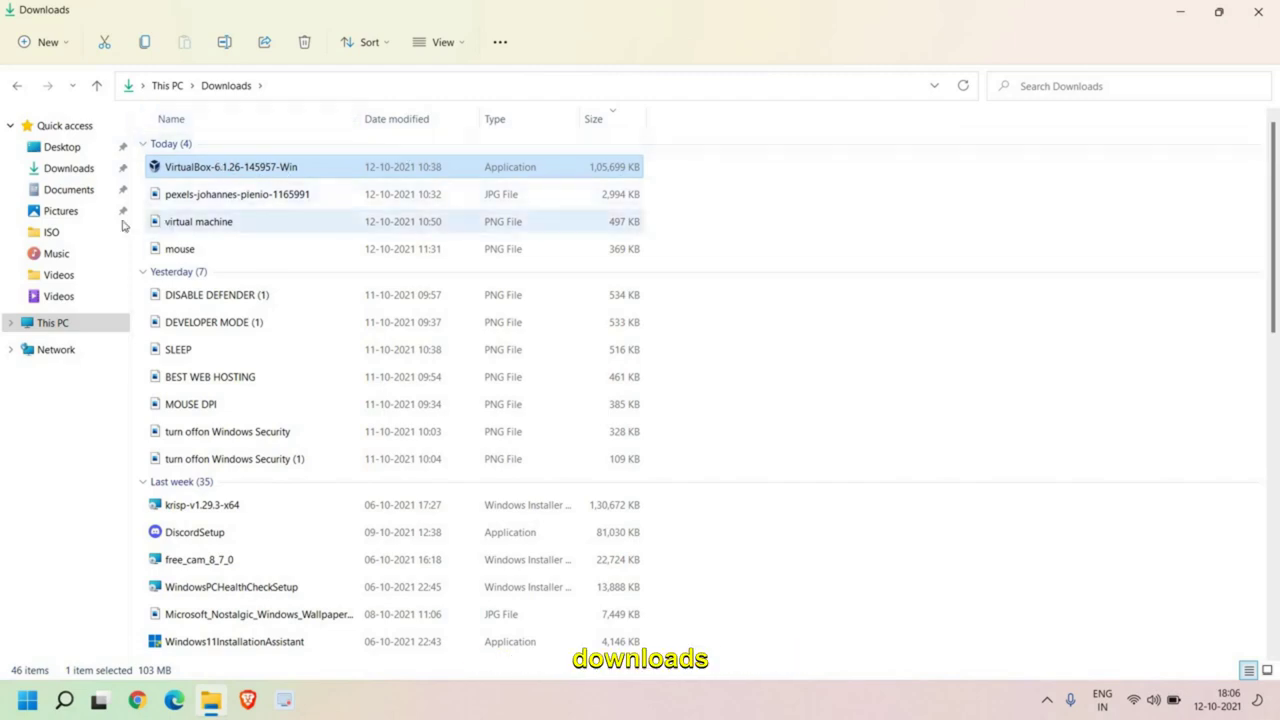
Step: Check the Videos folder in Documents, the Music folder and This PC's Videos folder for unwanted files, and close the window
left_click(60, 276)
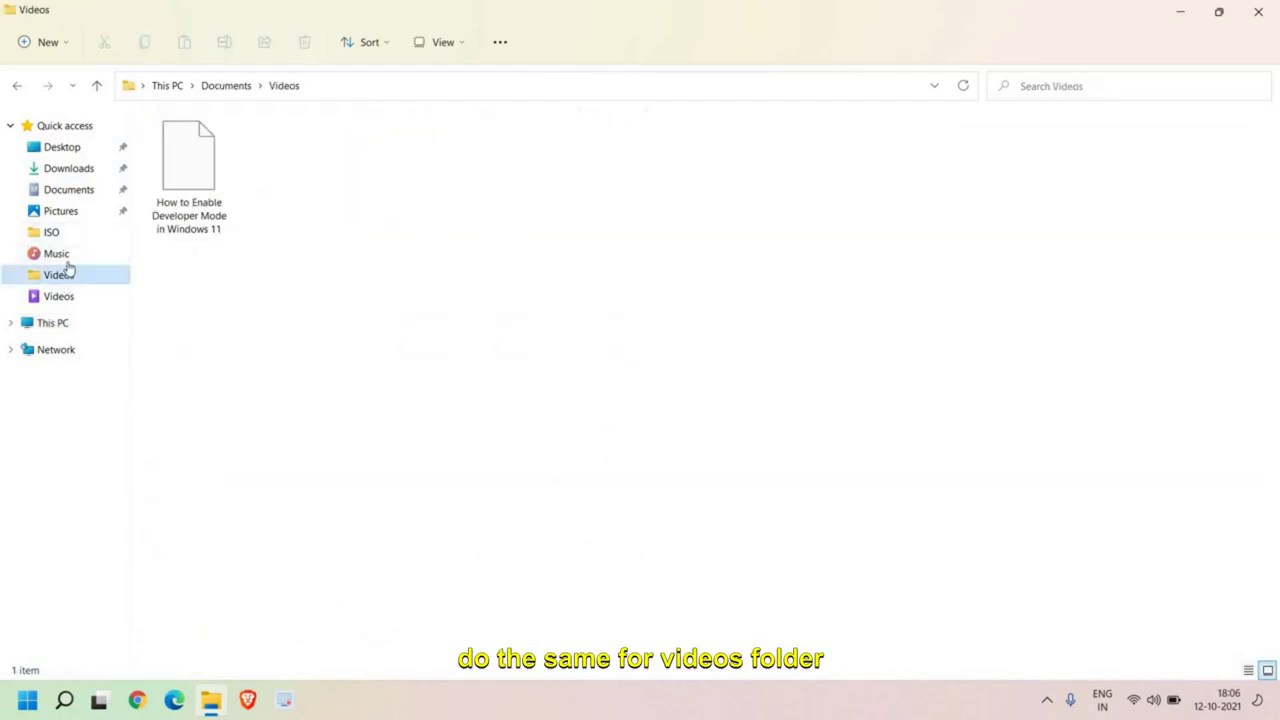
left_click(58, 256)
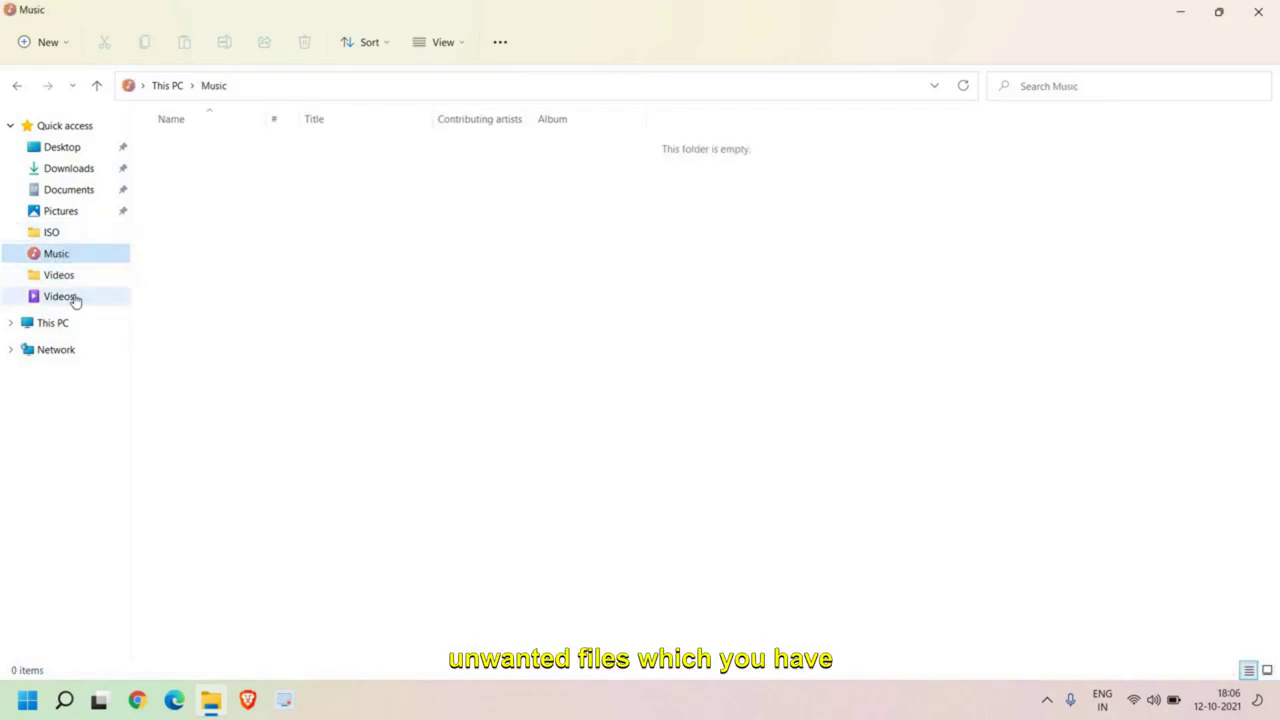
left_click(72, 298)
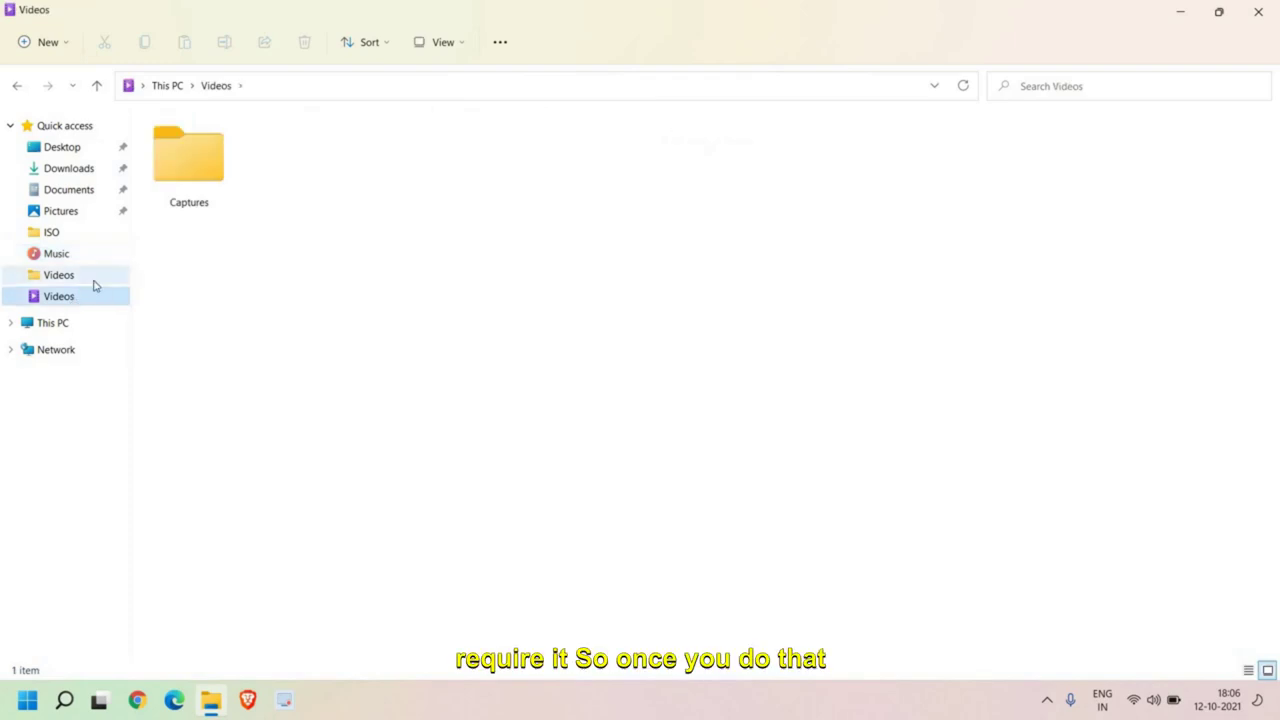
left_click(722, 232)
left_click(1256, 13)
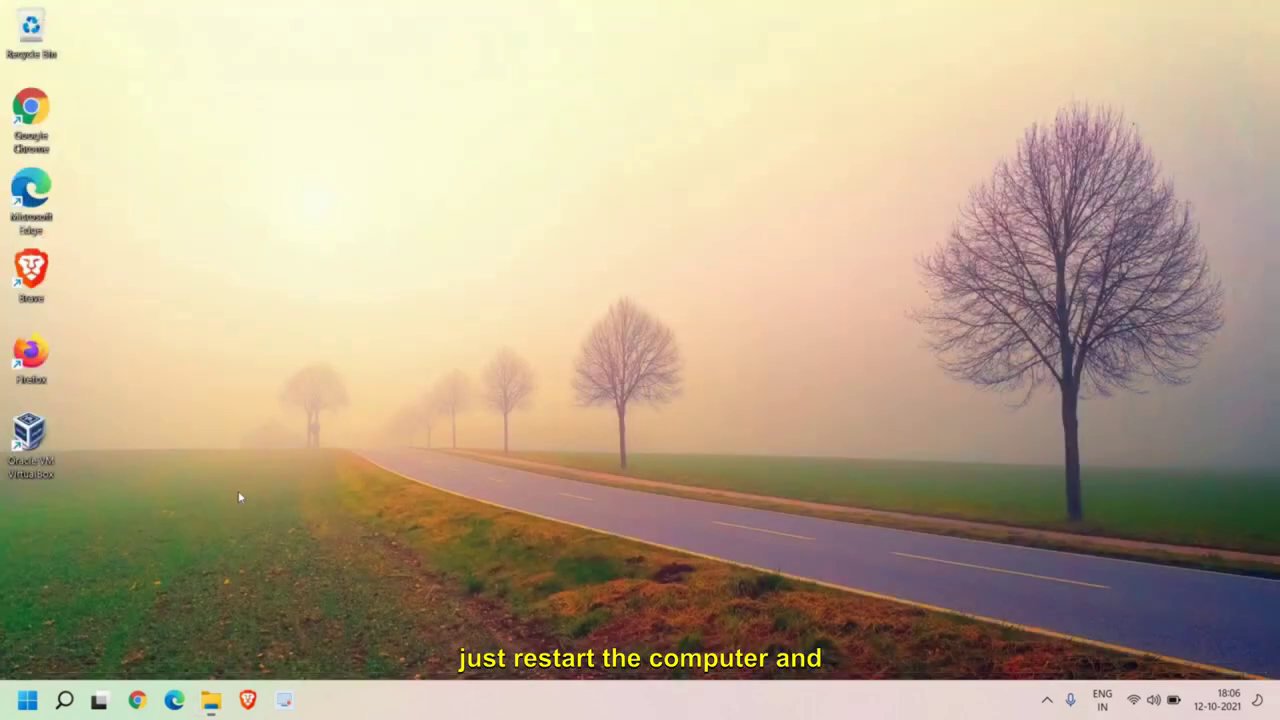
Step: Reopen File Explorer and view This PC to check the free space on drive C:
left_click(205, 699)
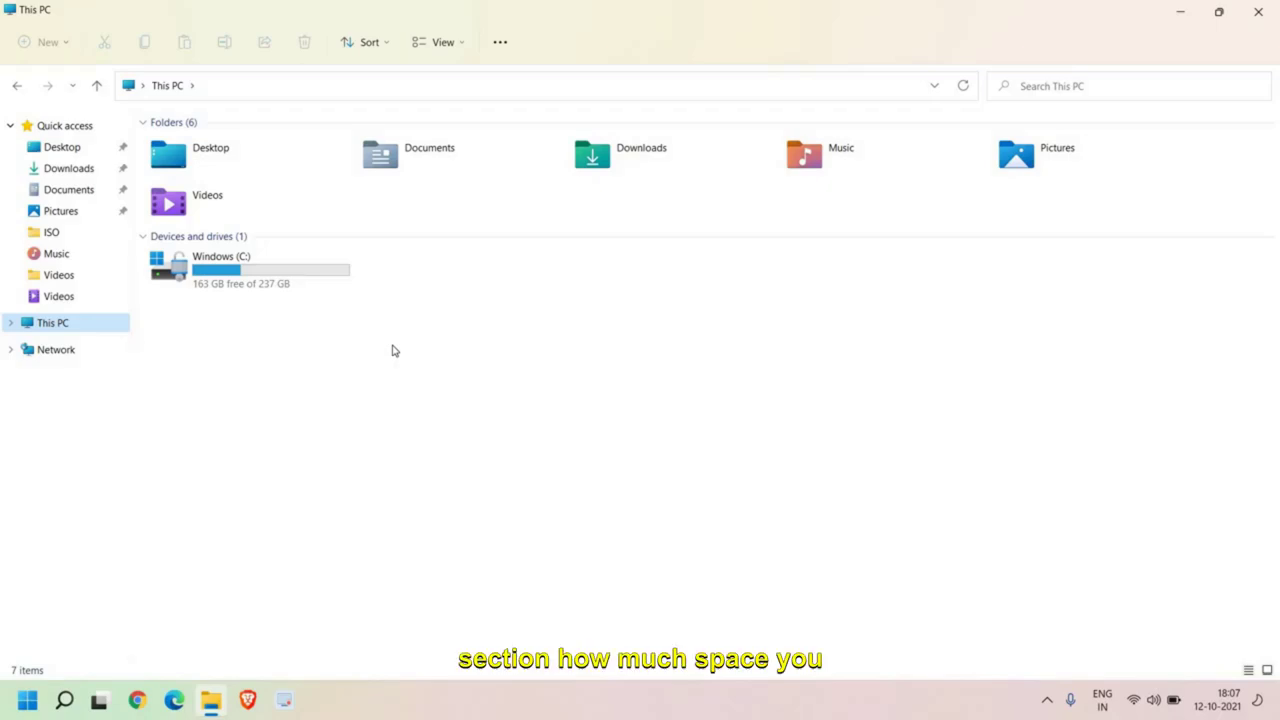